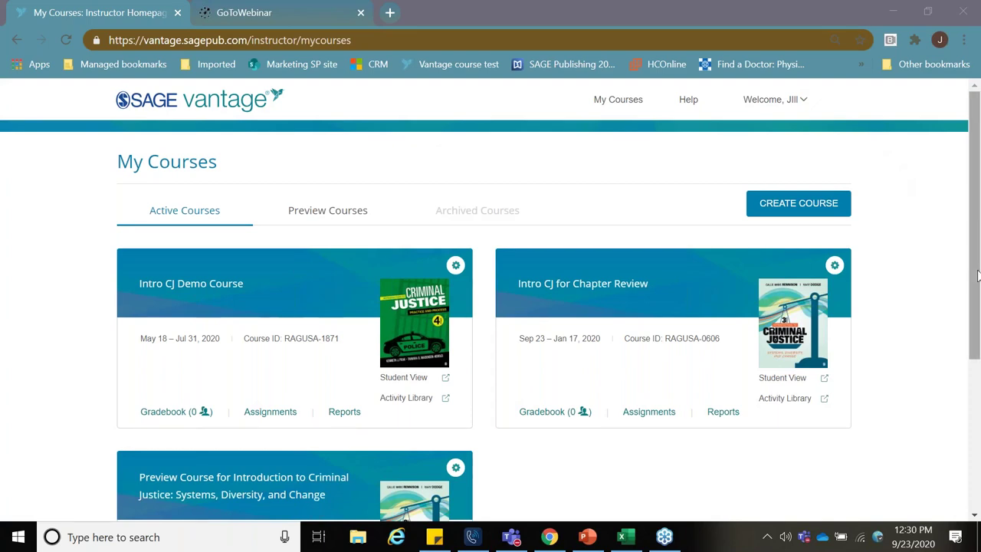
Open the student view of the Intro CJ for Chapter Review course and look over its dashboard down to the assignments
left_click_drag(977, 276, 914, 295)
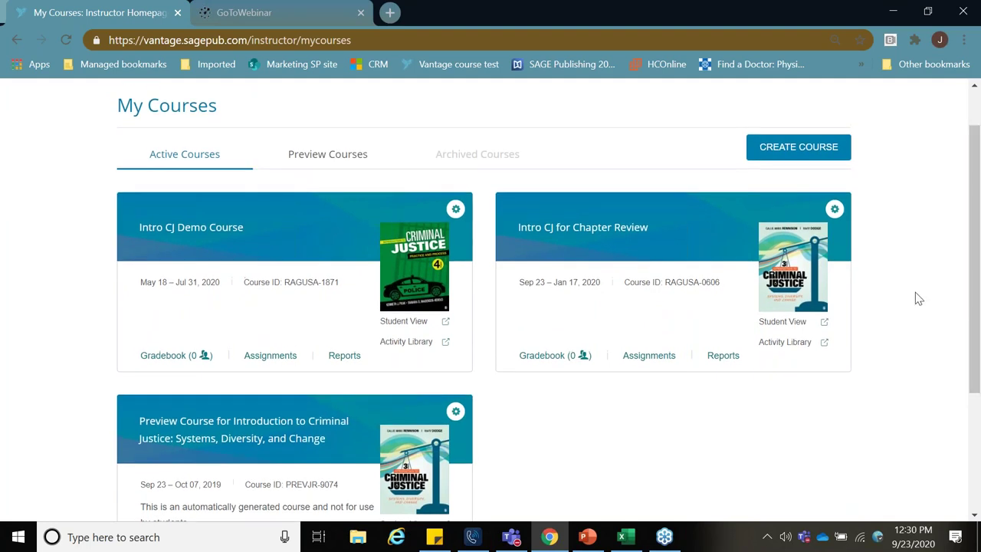
left_click(782, 322)
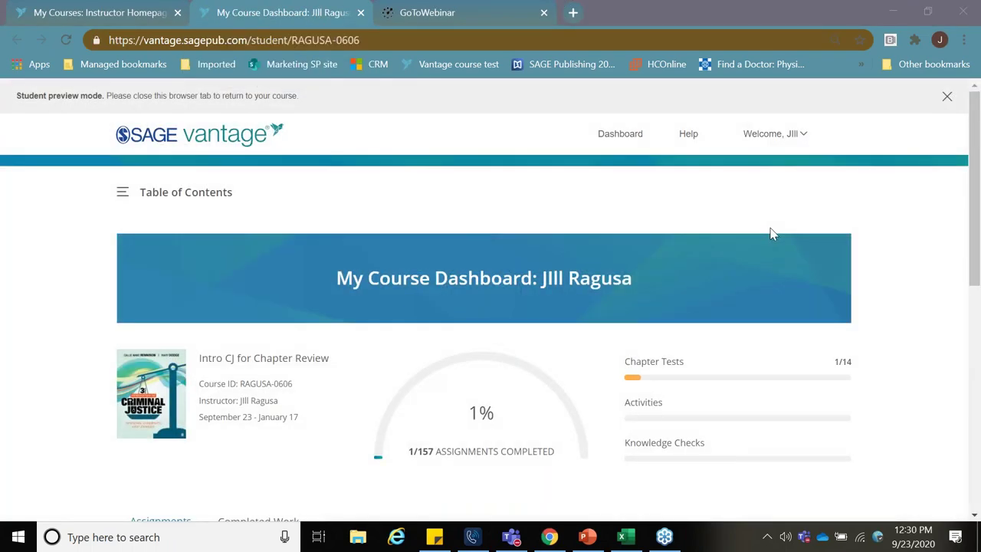
left_click(973, 201)
scroll(973, 201, "down", 1)
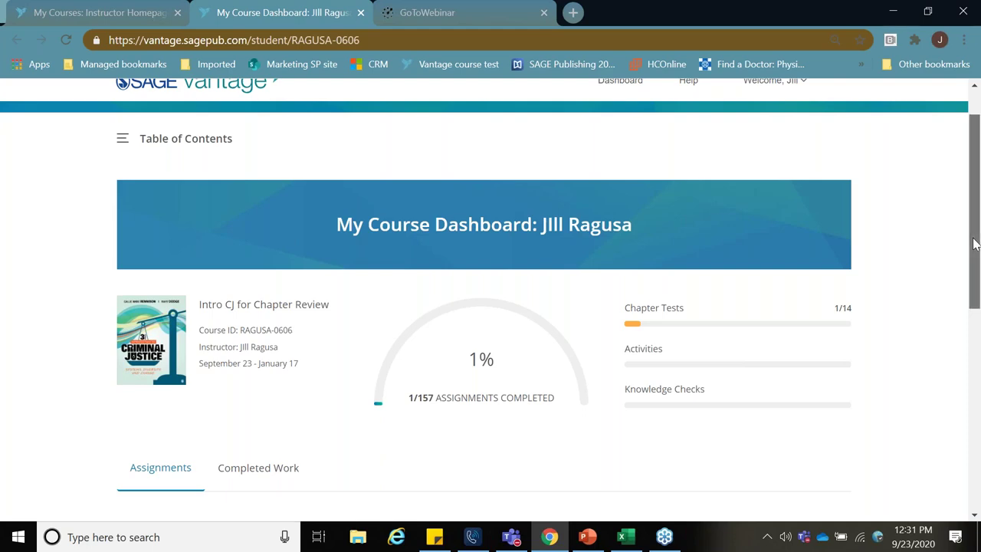
left_click_drag(975, 243, 973, 340)
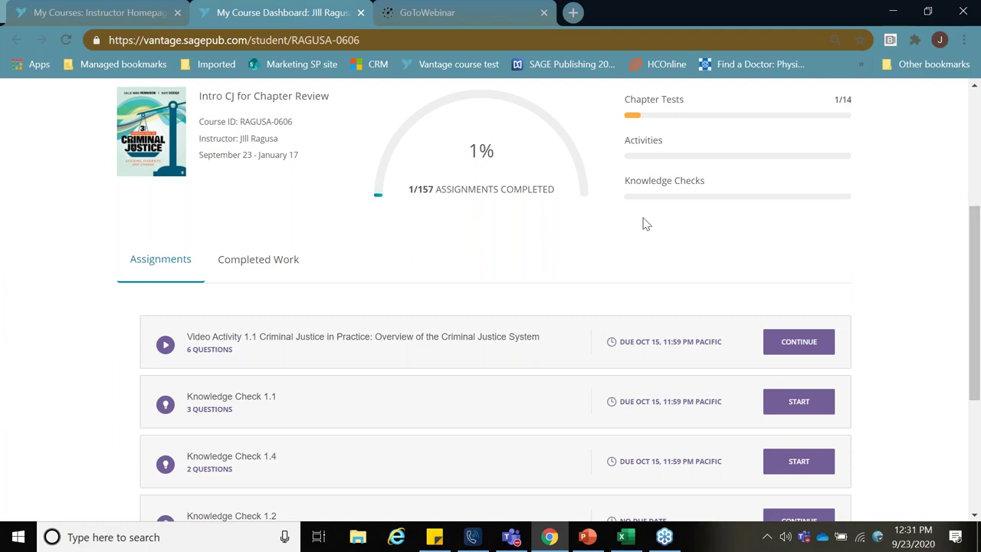
View the completed work on the student dashboard, return to the assignments list and go back to the dashboard's beginning
left_click(256, 266)
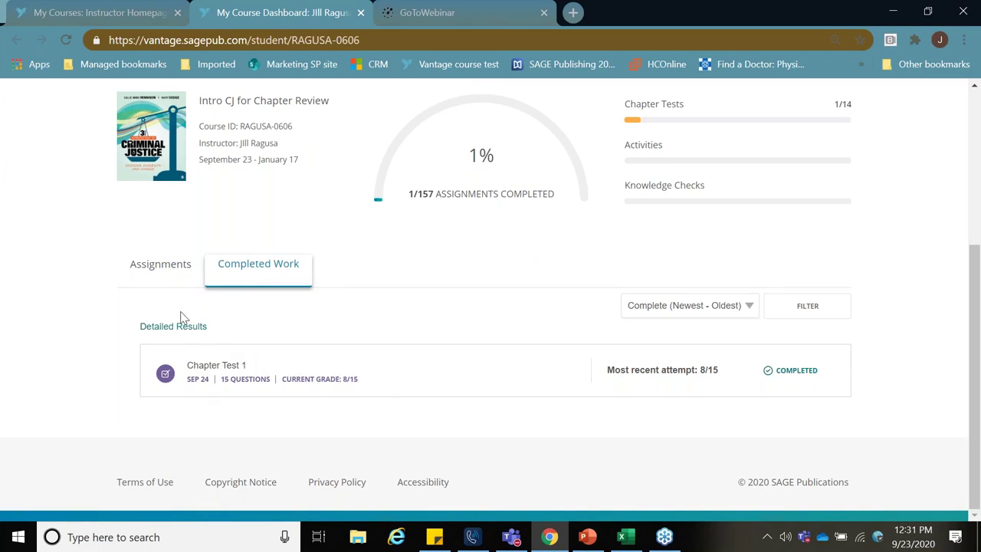
left_click(159, 270)
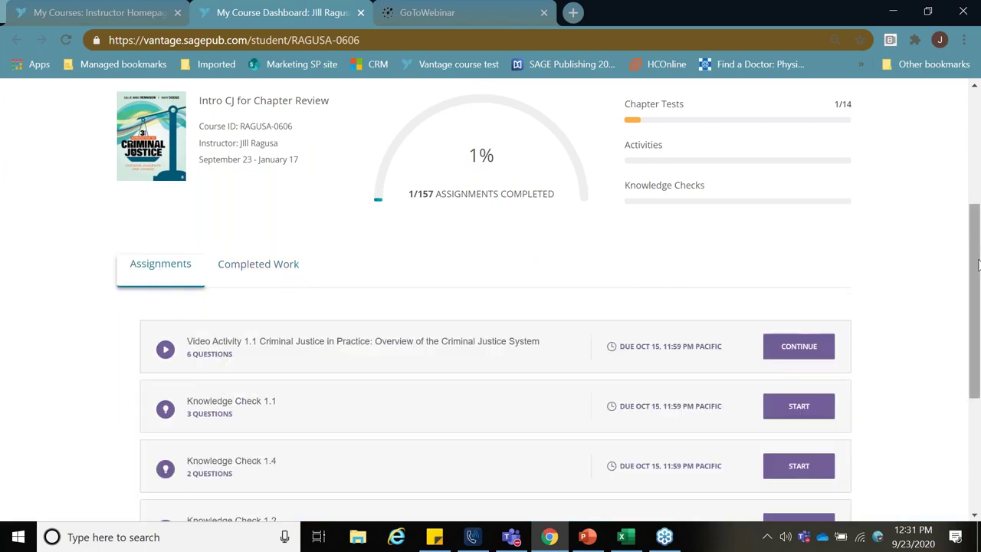
left_click_drag(978, 265, 977, 173)
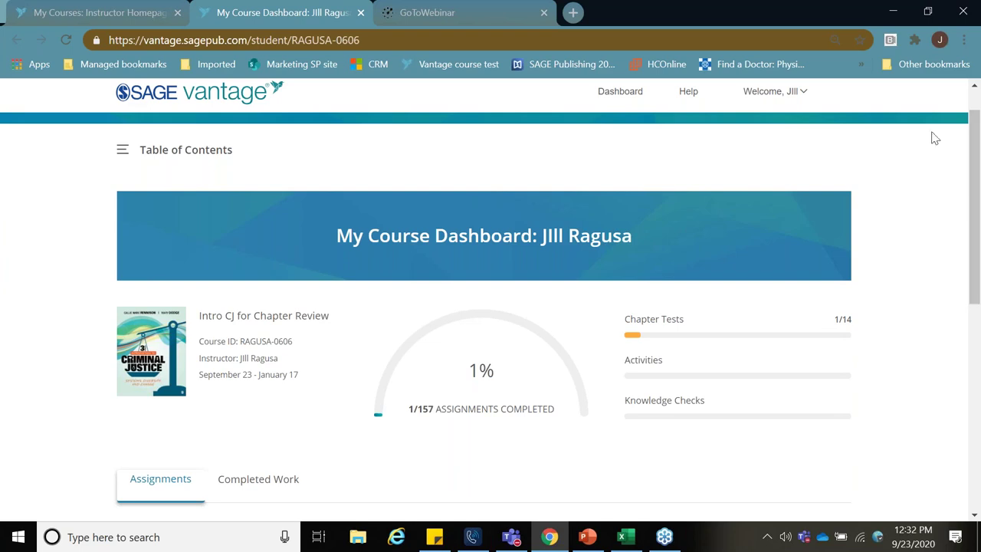
Open the introduction page of chapter 1, An Introduction to Crime and the Criminal Justice System, from the table of contents
left_click(135, 157)
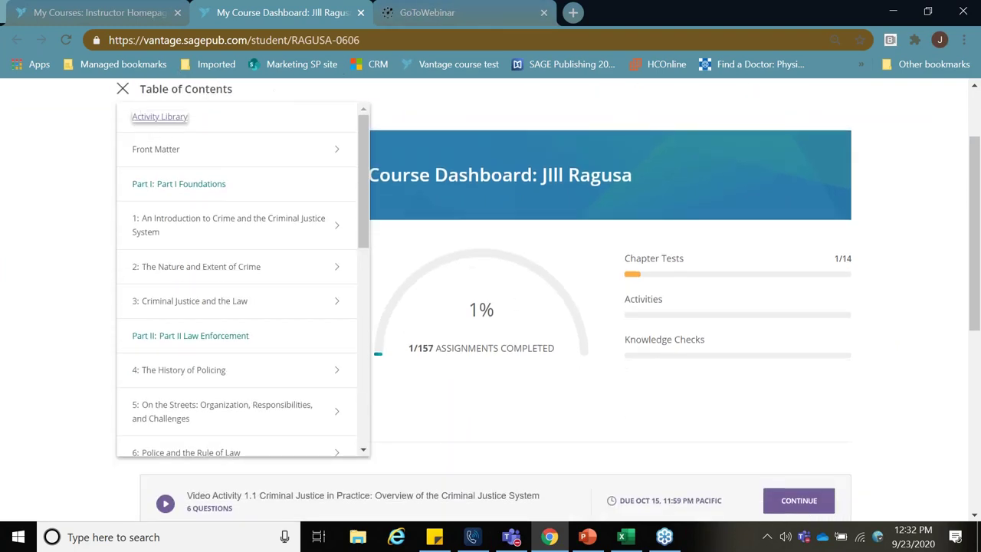
left_click(215, 232)
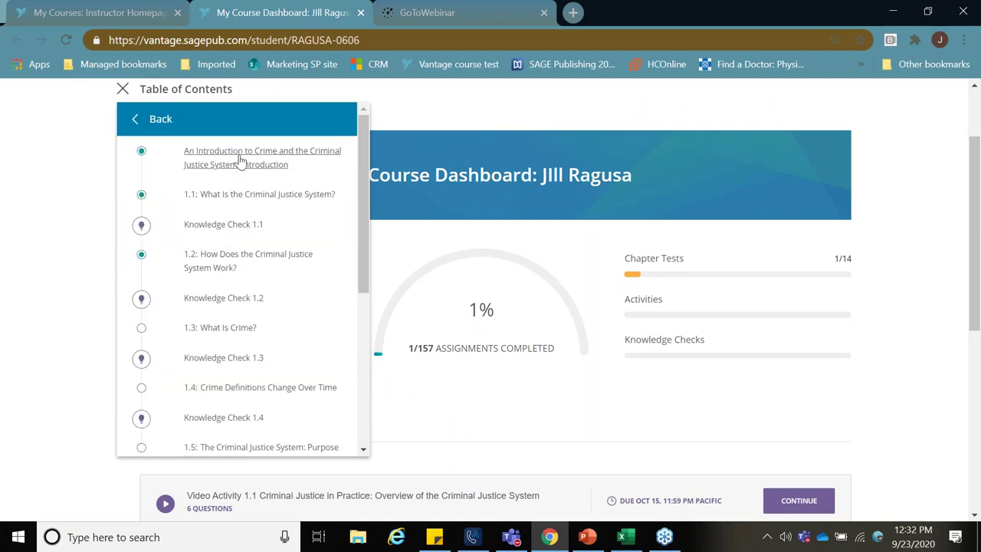
left_click(240, 158)
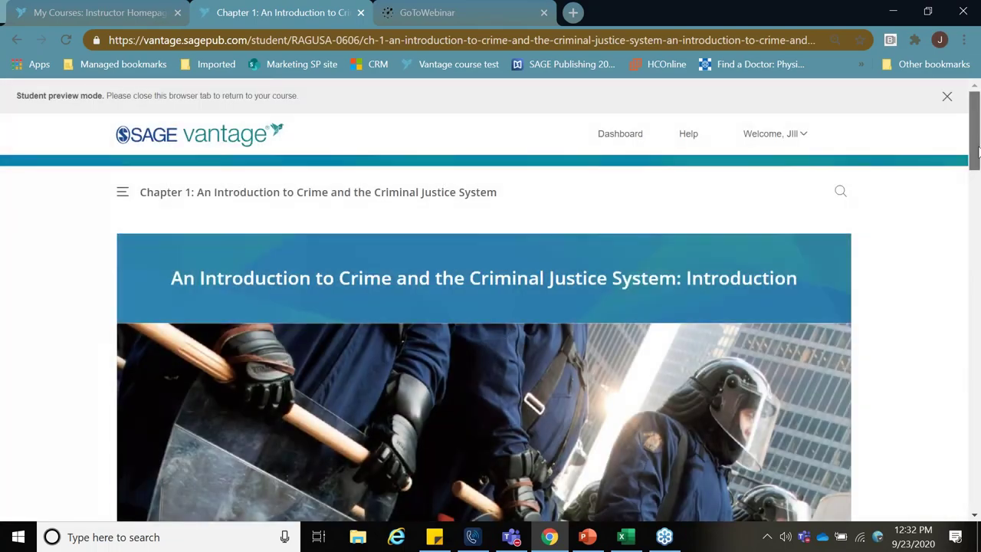
Check the chapter 1 progress gauge and expand Notes & Highlights on the introduction page
scroll(976, 171, "down", 1)
left_click_drag(976, 171, 976, 311)
mouse_move(802, 215)
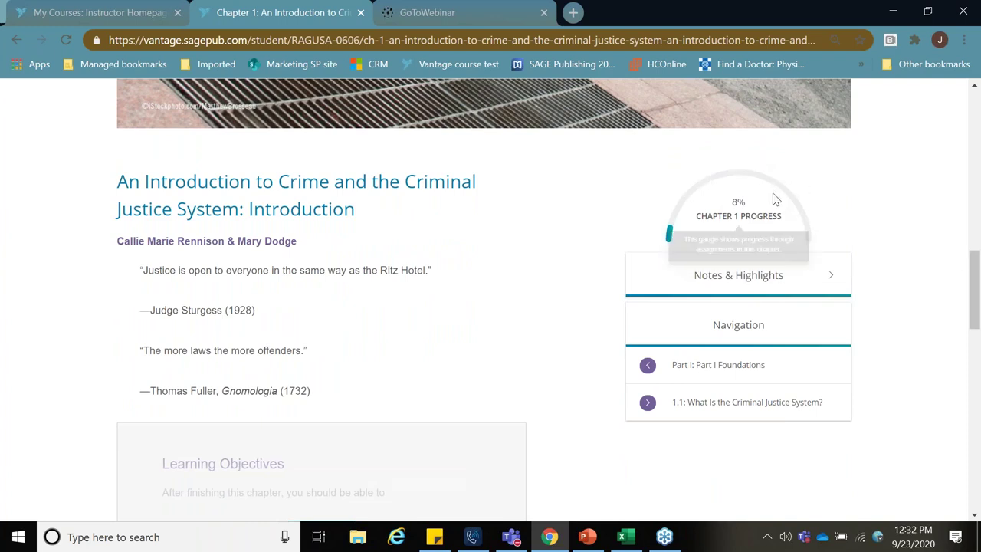
left_click_drag(976, 280, 977, 284)
mouse_move(727, 177)
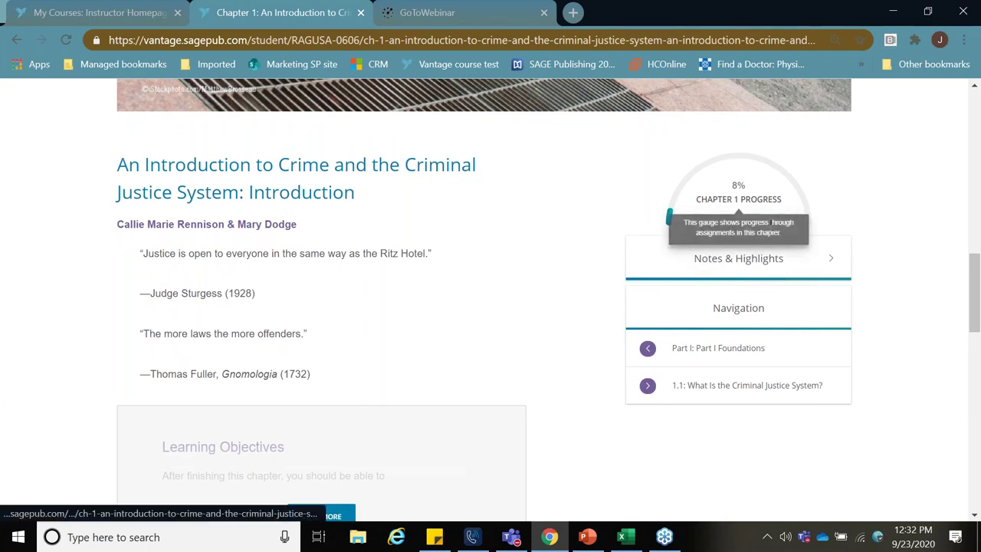
left_click(749, 262)
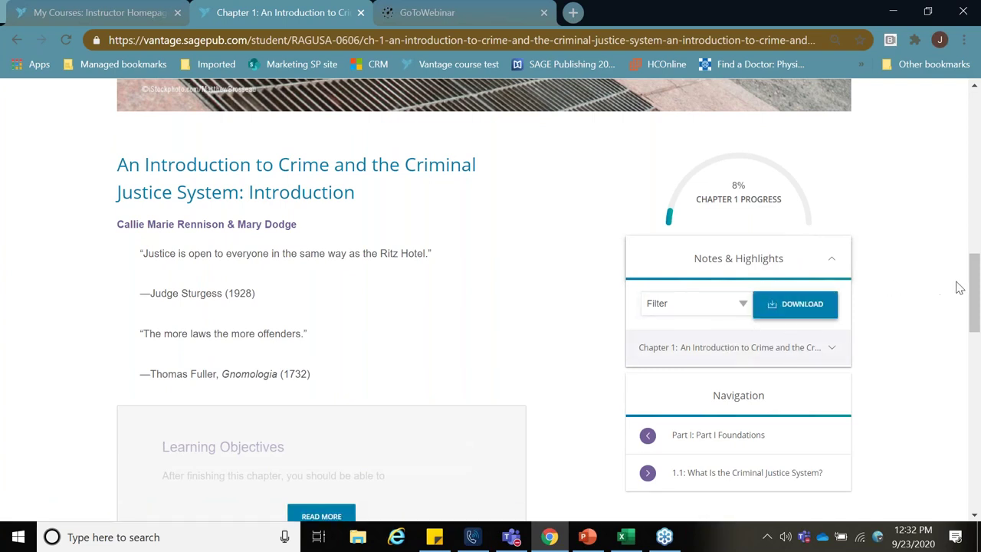
left_click_drag(976, 283, 976, 289)
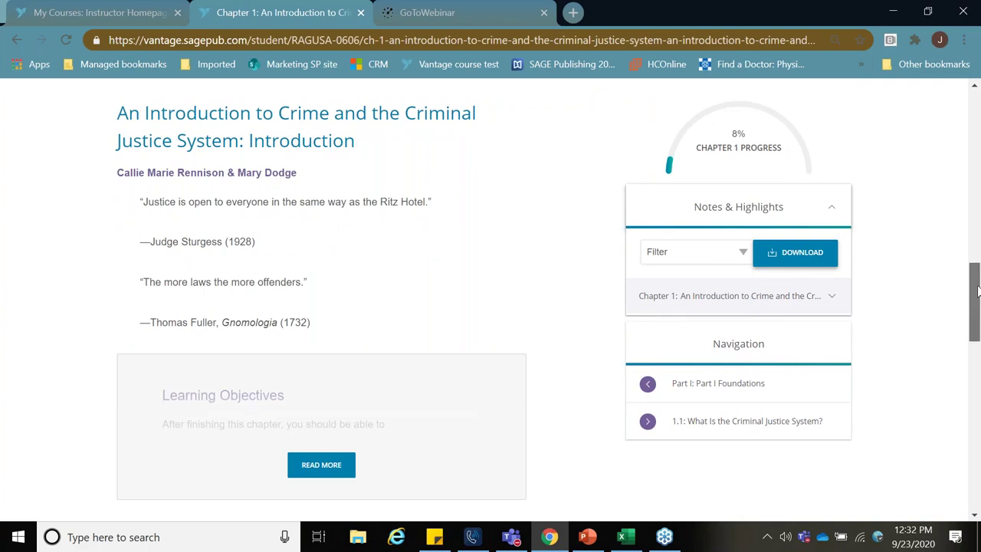
Proceed from the end of the chapter introduction to section 1.1, What Is the Criminal Justice System?
scroll(450, 287, "down", 1)
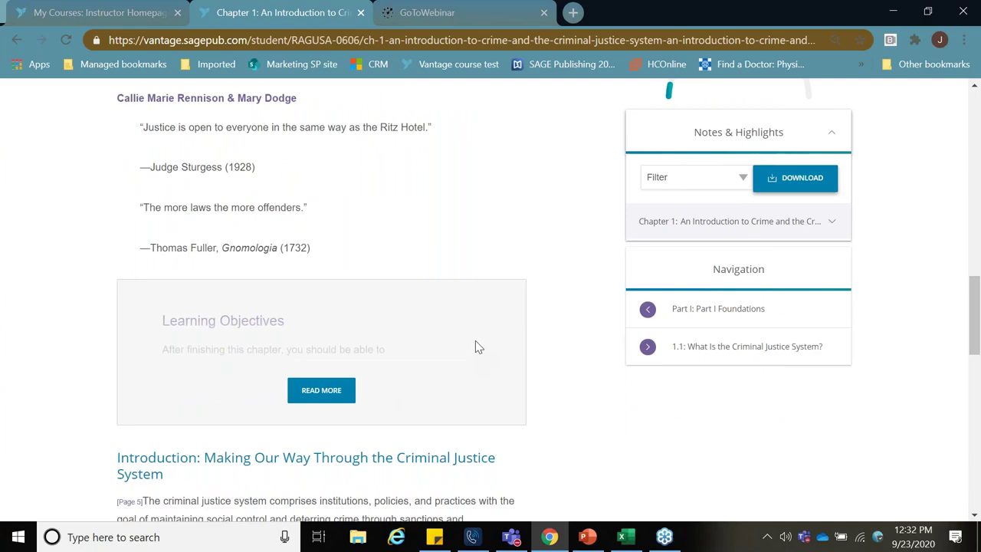
left_click_drag(979, 276, 974, 448)
left_click(457, 396)
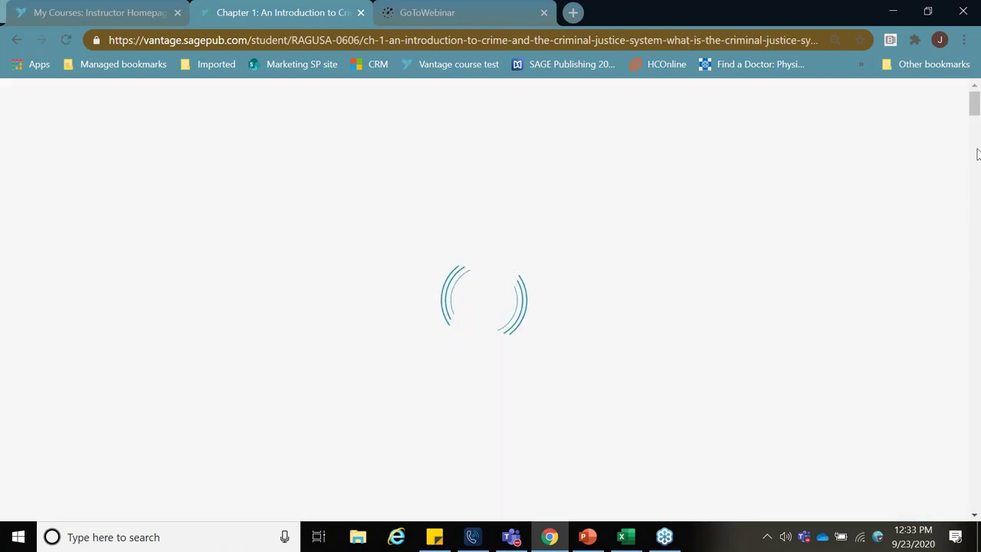
Submit Agree in section 1.1's poll on a 15-year jail sentence and compare the class results with all respondents
left_click_drag(978, 107, 978, 113)
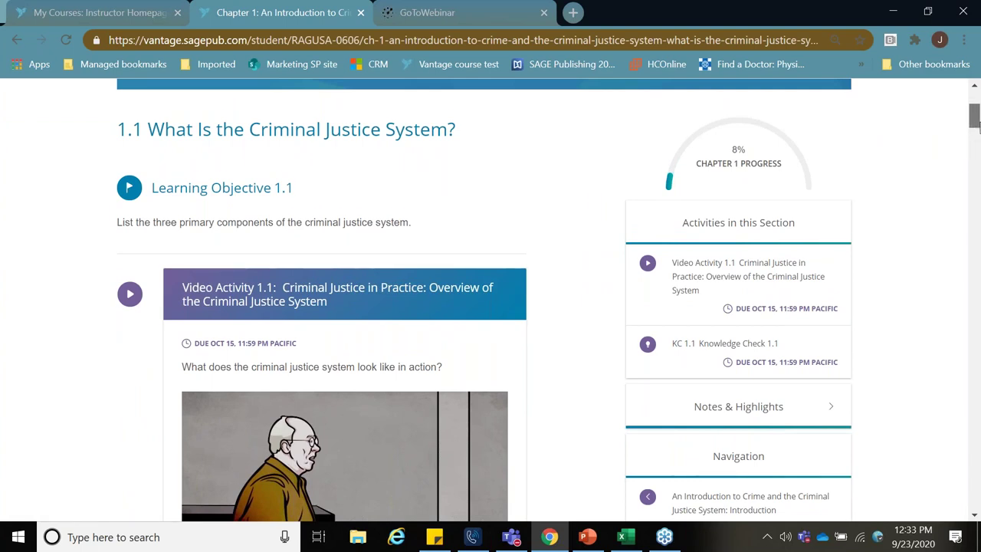
scroll(976, 123, "down", 1)
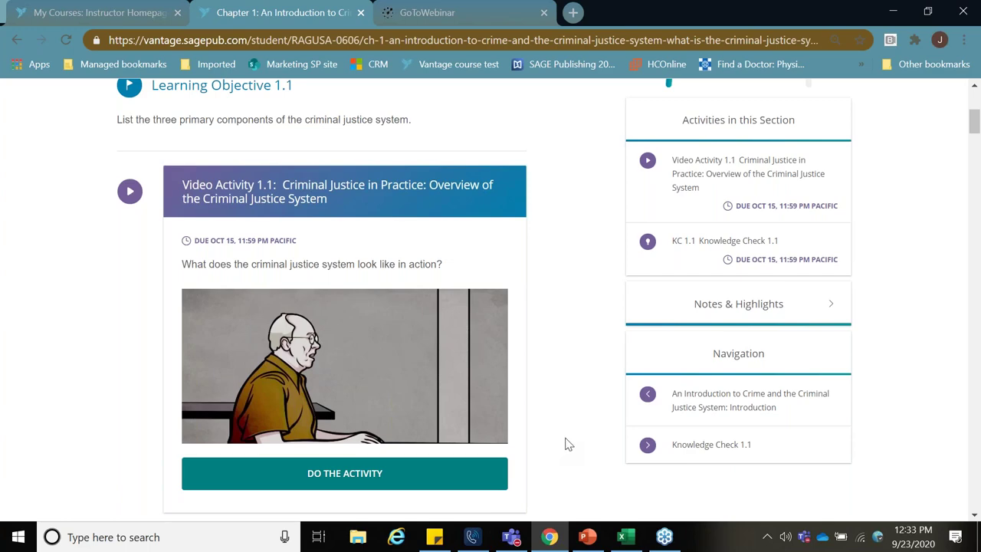
scroll(973, 131, "up", 1)
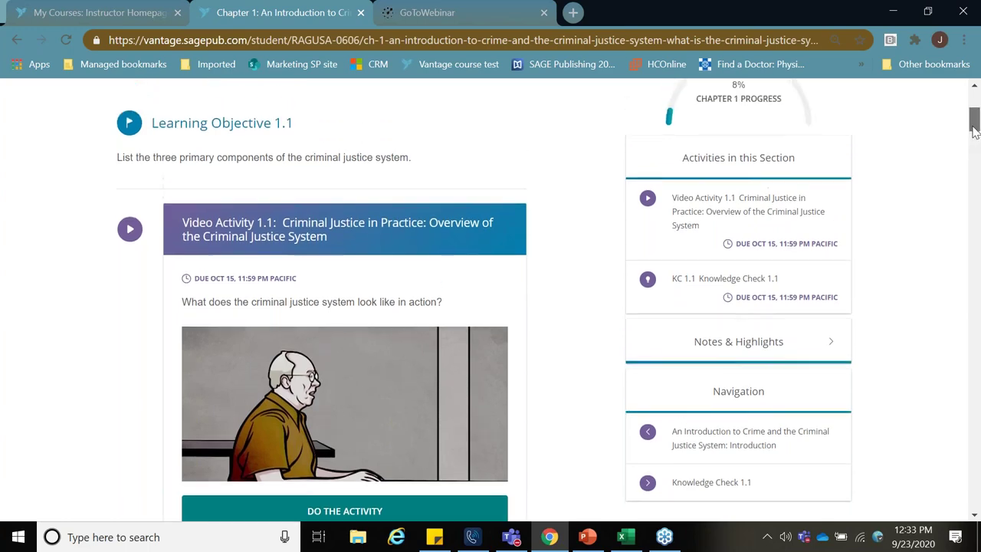
scroll(973, 130, "up", 3)
scroll(976, 168, "down", 5)
left_click_drag(976, 169, 967, 400)
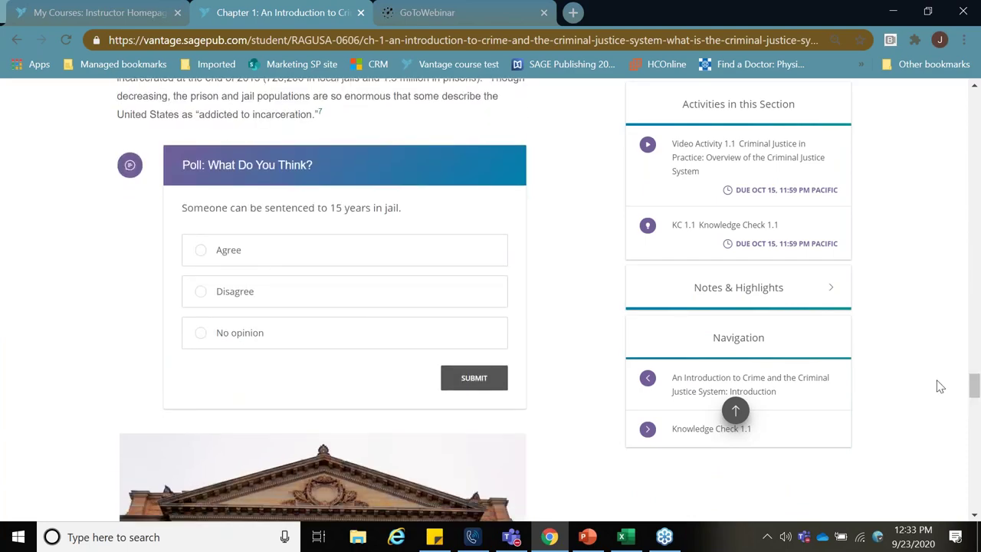
left_click(309, 259)
left_click(463, 380)
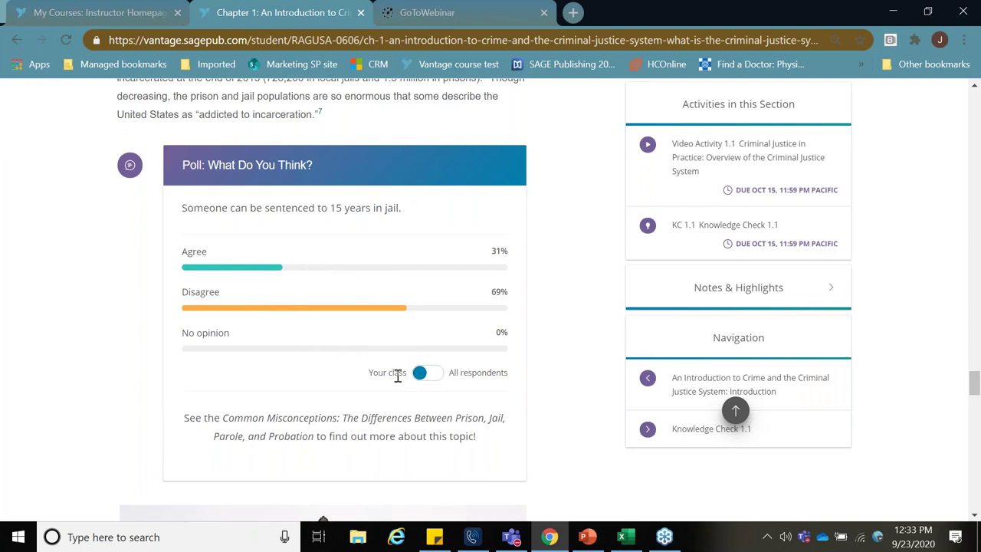
left_click(432, 376)
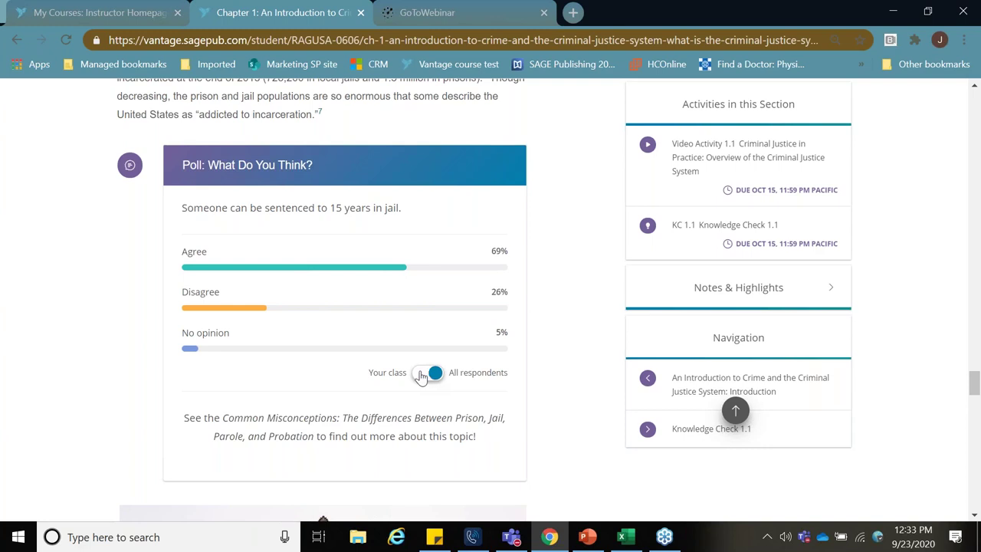
left_click(421, 376)
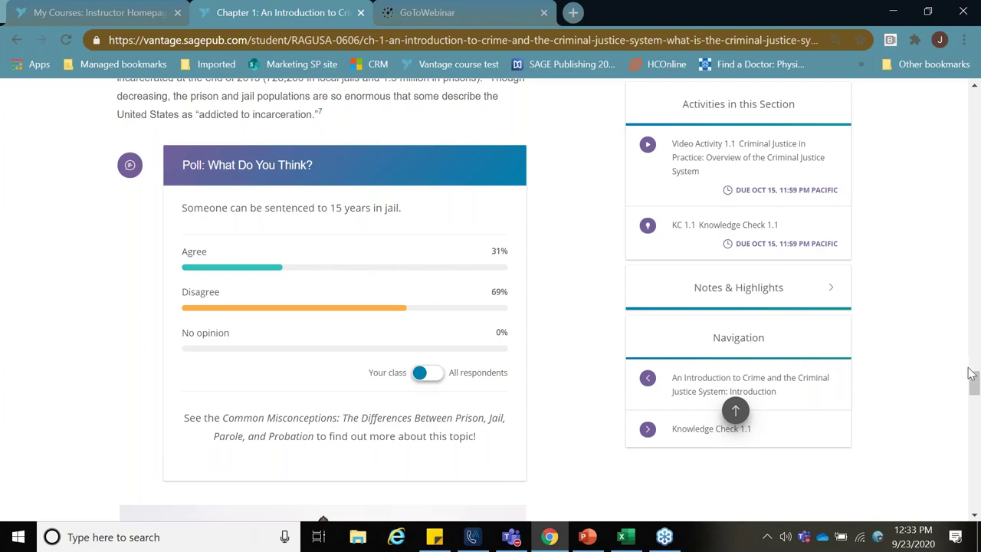
Go on from the end of section 1.1 to Knowledge Check 1.1 and start the quiz
left_click_drag(974, 383, 974, 502)
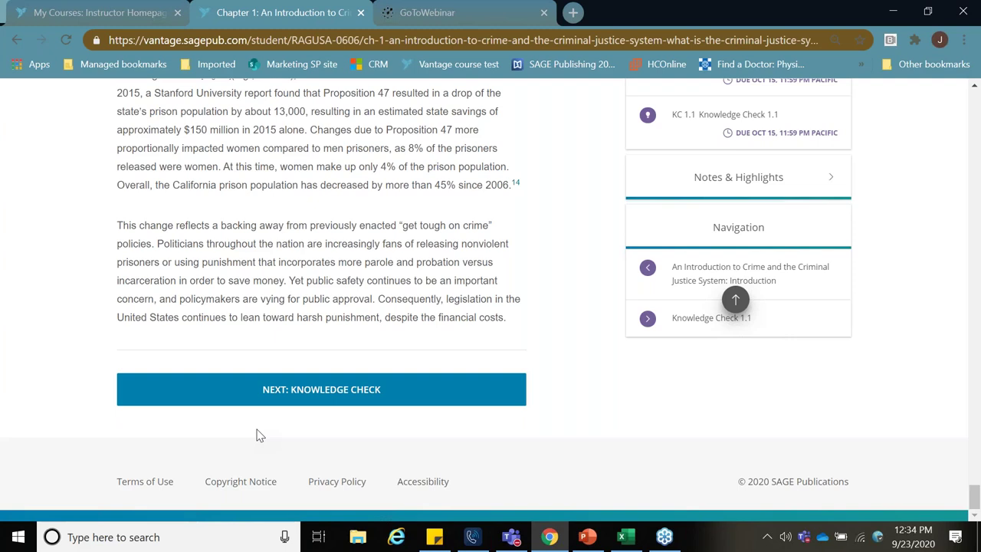
left_click(313, 394)
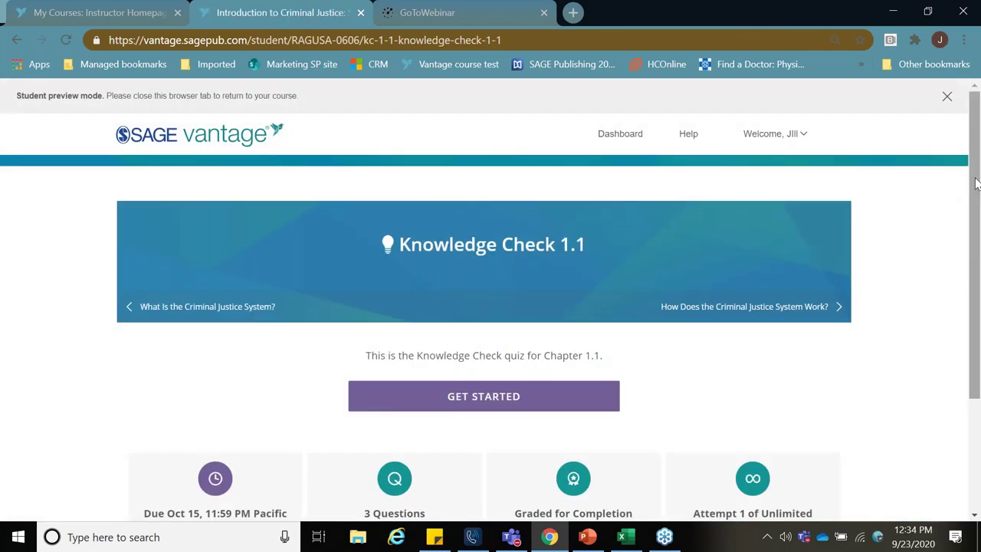
left_click_drag(975, 182, 979, 273)
left_click(564, 278)
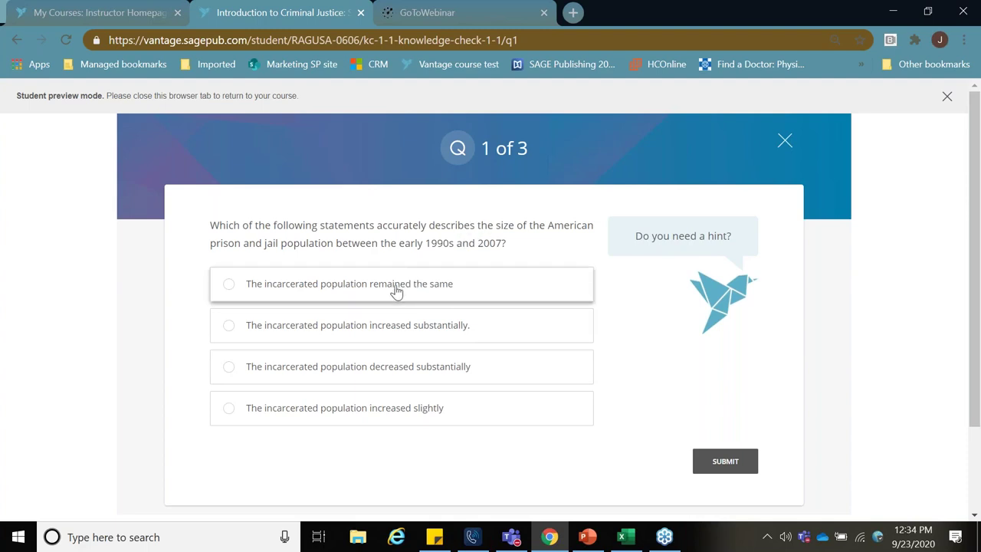
Reveal the hint for question 1 and submit the answer "The incarcerated population increased substantially."
left_click(721, 247)
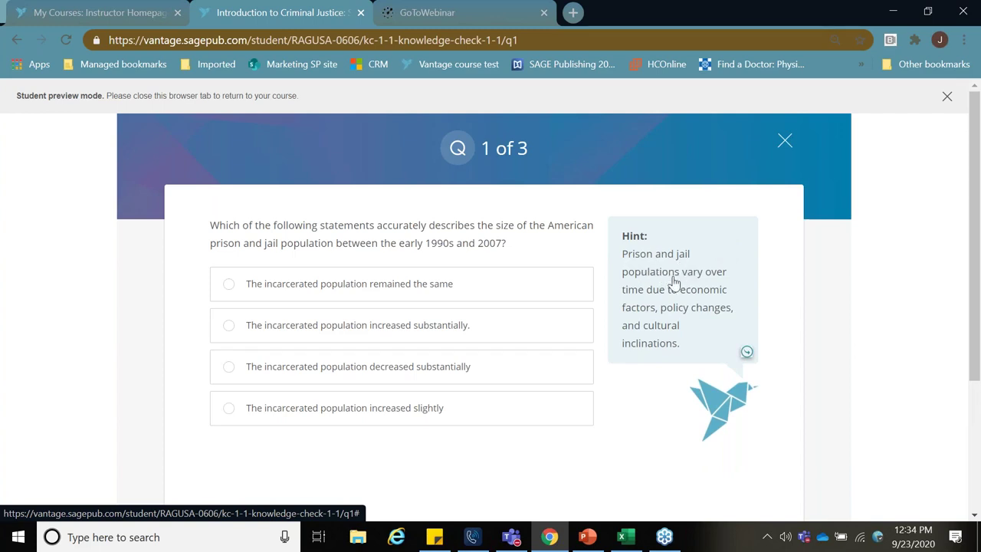
left_click(469, 328)
scroll(920, 306, "down", 2)
left_click(720, 425)
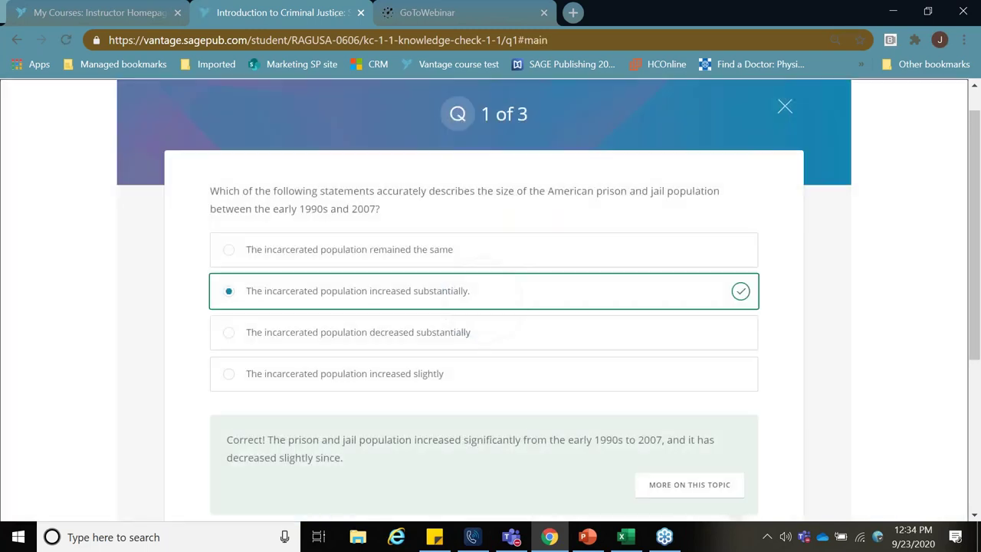
scroll(973, 276, "down", 1)
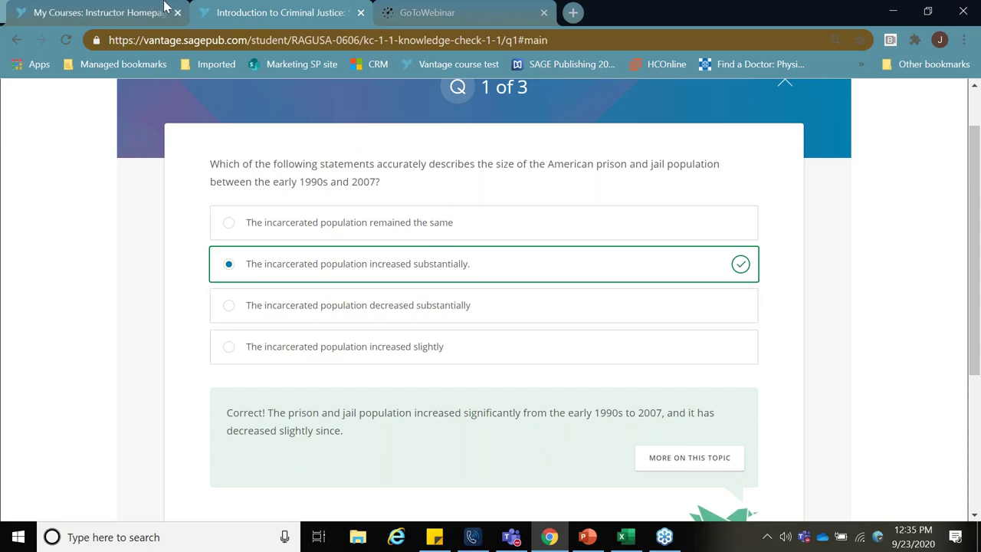
View the instructor reports of the Intro CJ for Chapter Review course and return to the My Courses list
left_click(107, 9)
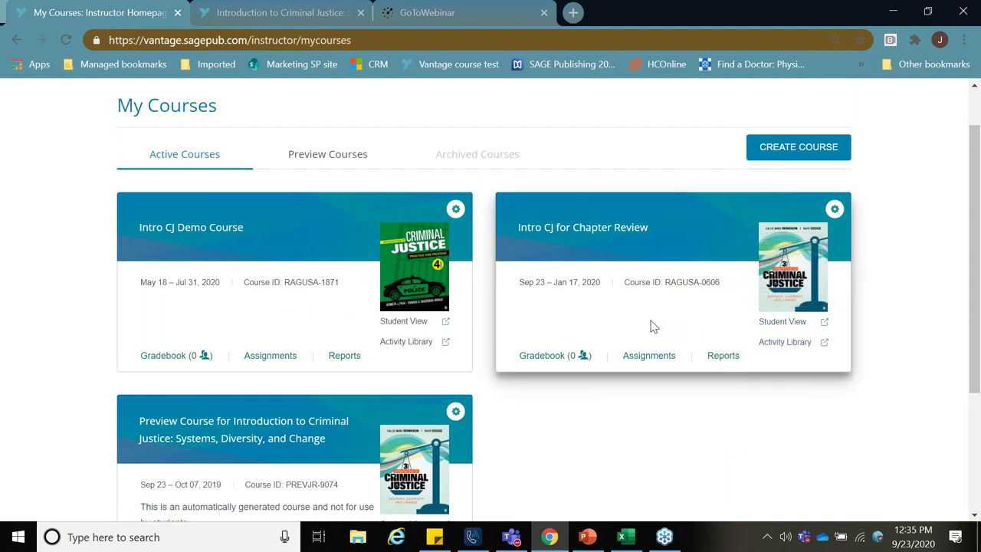
left_click(722, 359)
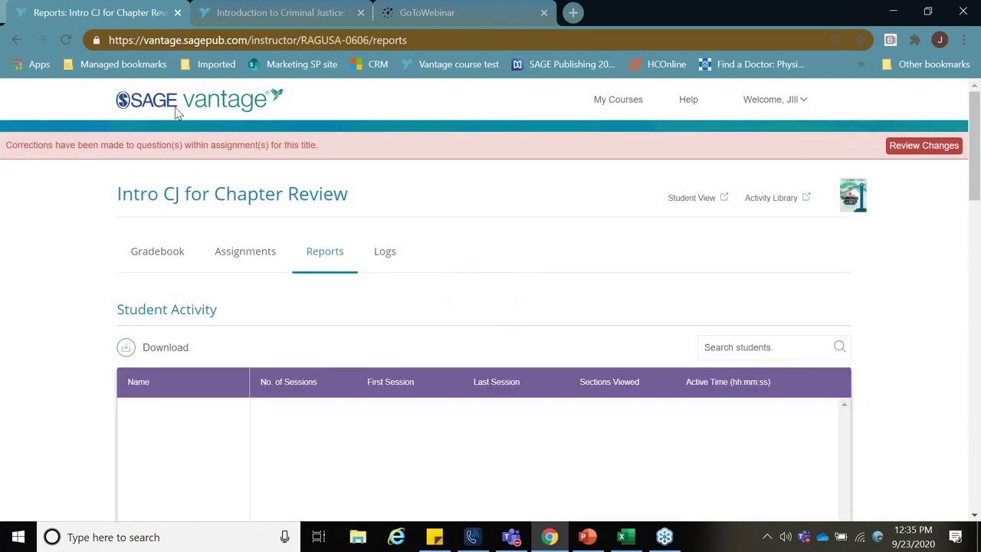
left_click(613, 107)
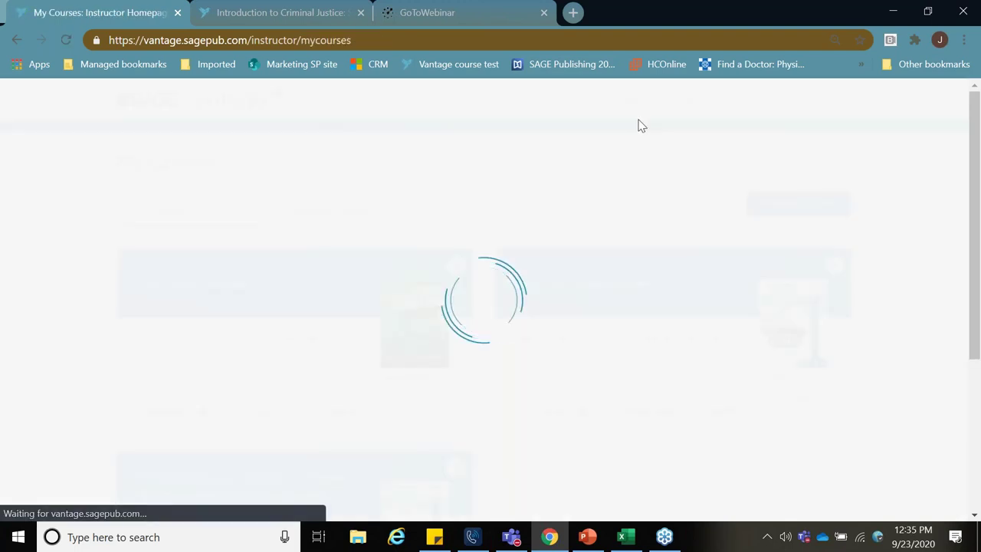
Reopen the Intro CJ for Chapter Review course in student view and look at the dashboard's progress overview
scroll(869, 345, "down", 1)
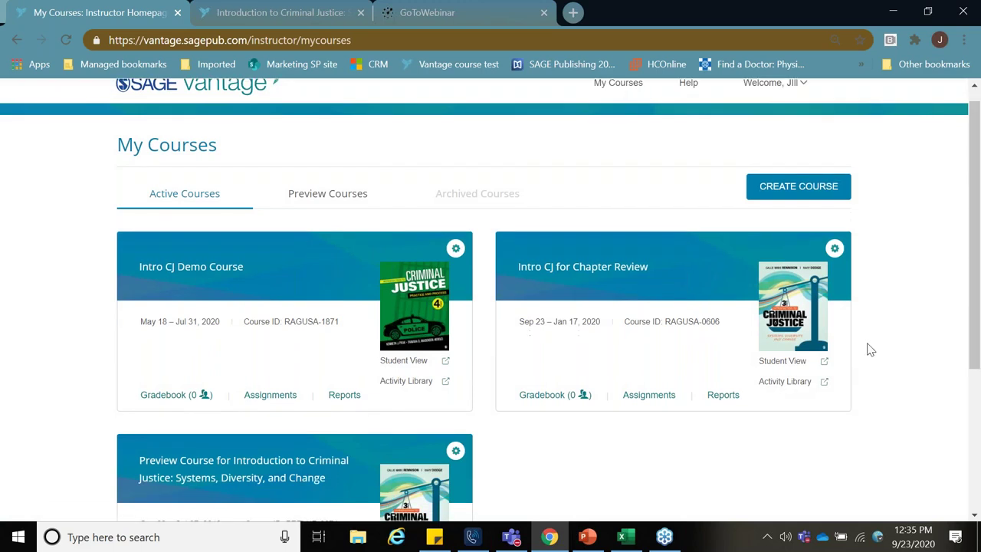
left_click(782, 362)
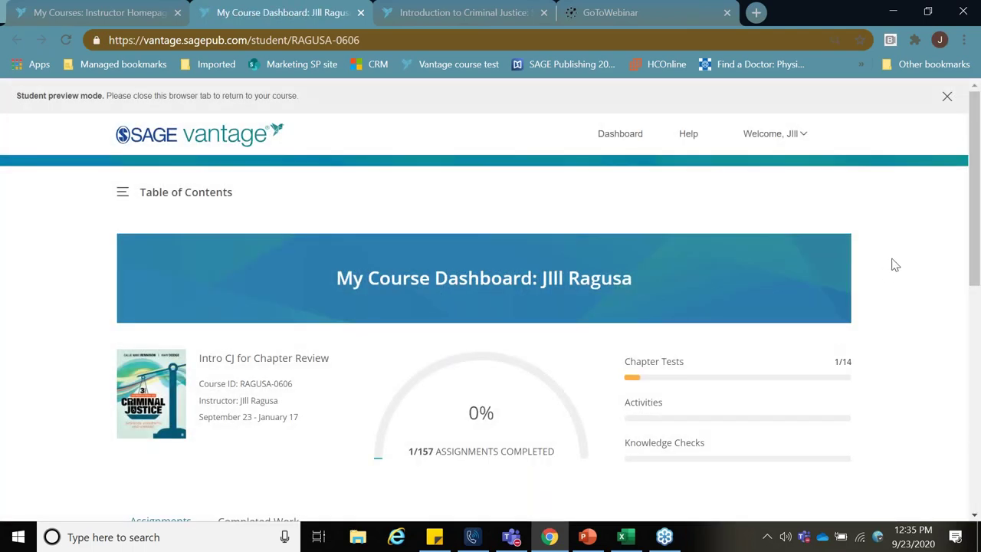
left_click_drag(977, 192, 979, 219)
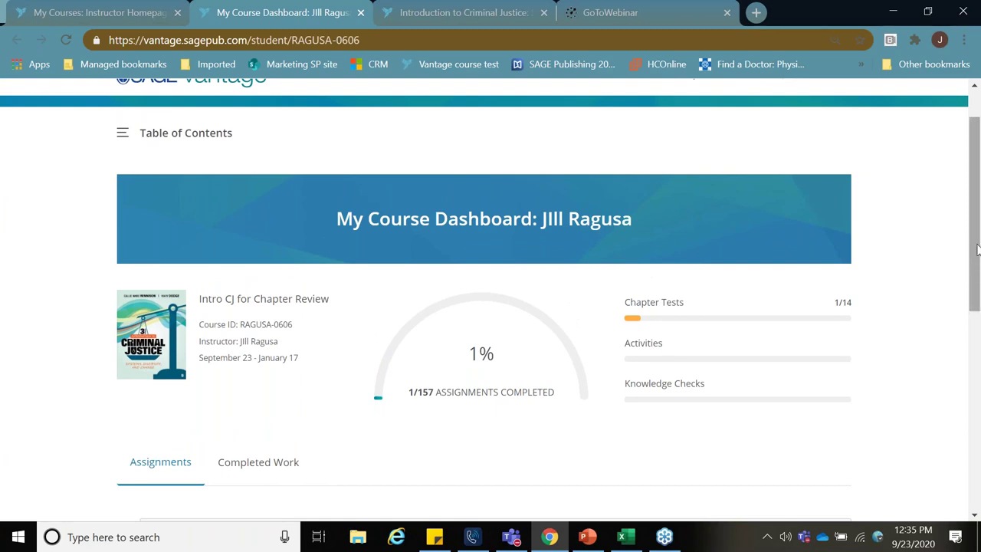
Open the course's Activity Library from the table of contents on the student dashboard
left_click_drag(977, 249, 977, 297)
scroll(283, 152, "up", 1)
left_click(156, 111)
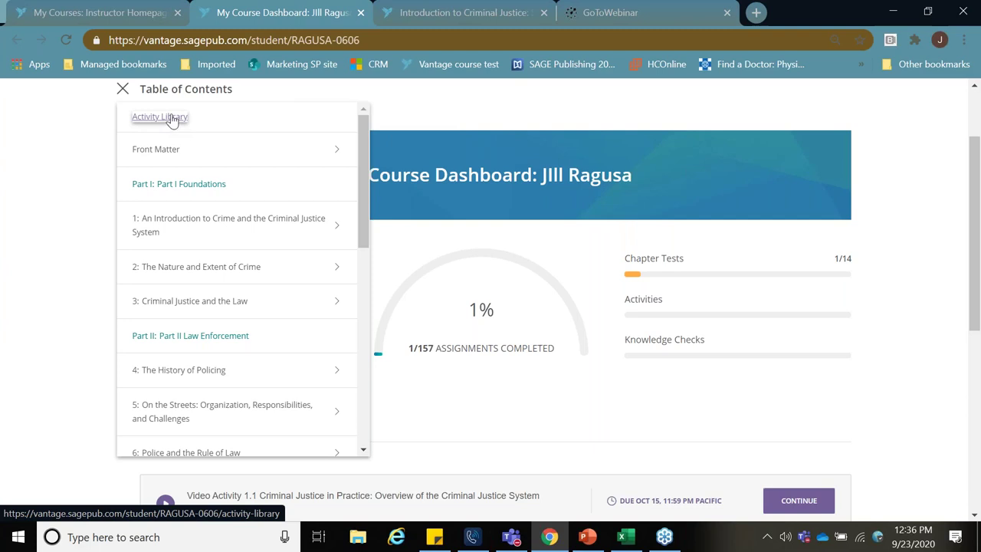
left_click(165, 121)
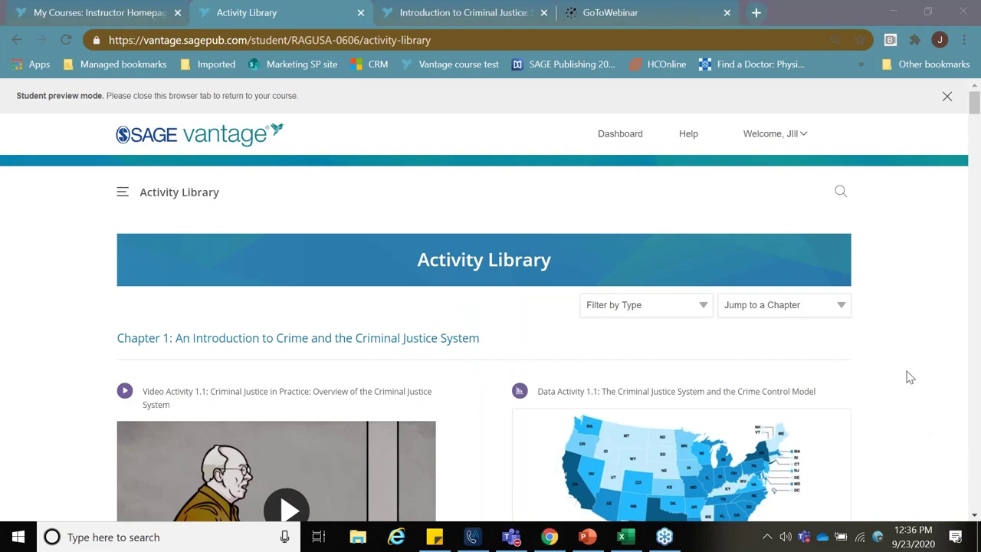
Browse the video and data activities in the Activity Library from Chapter 1 through Chapter 5, and return to the start of the list
left_click_drag(975, 105, 975, 116)
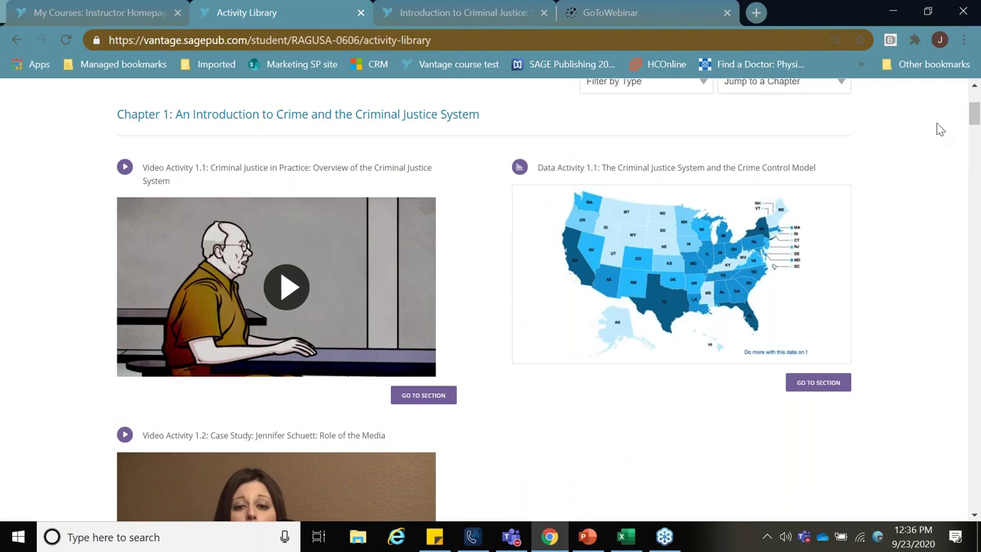
scroll(974, 119, "down", 2)
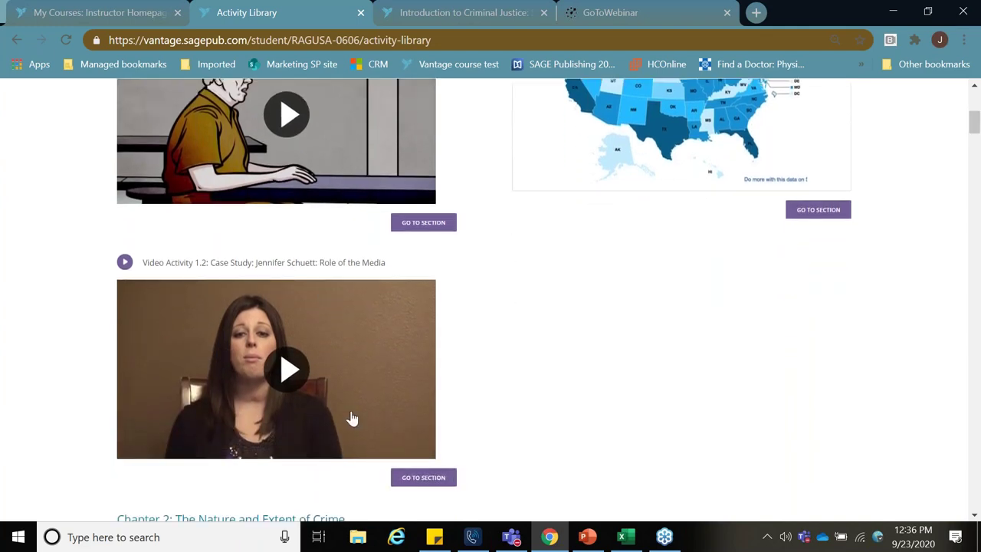
left_click(423, 478)
left_click_drag(975, 123, 977, 147)
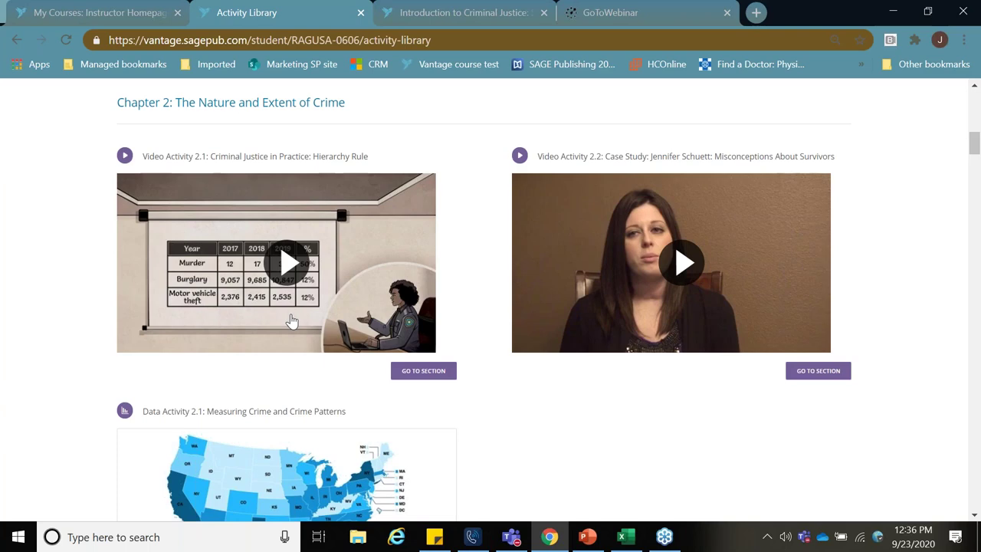
left_click_drag(974, 143, 972, 237)
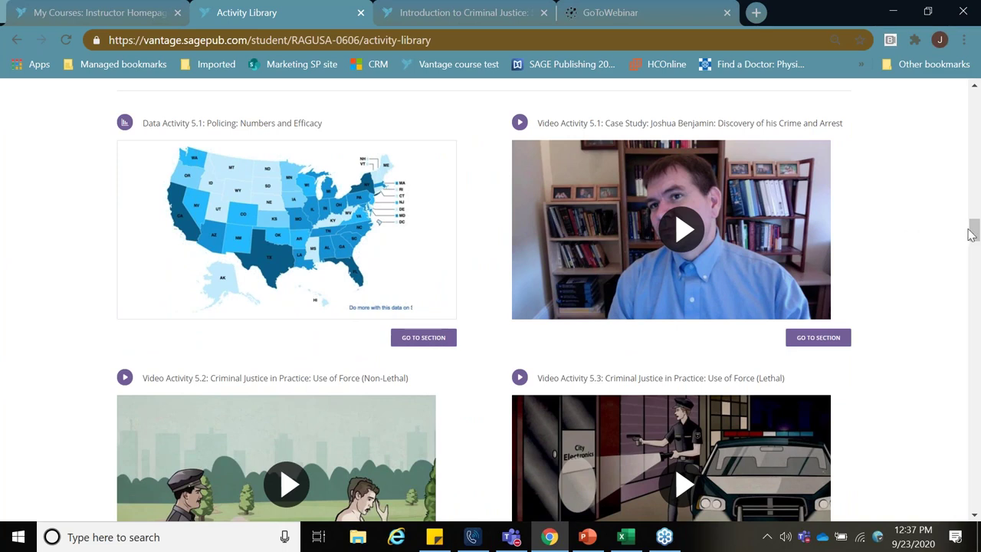
left_click_drag(975, 227, 975, 29)
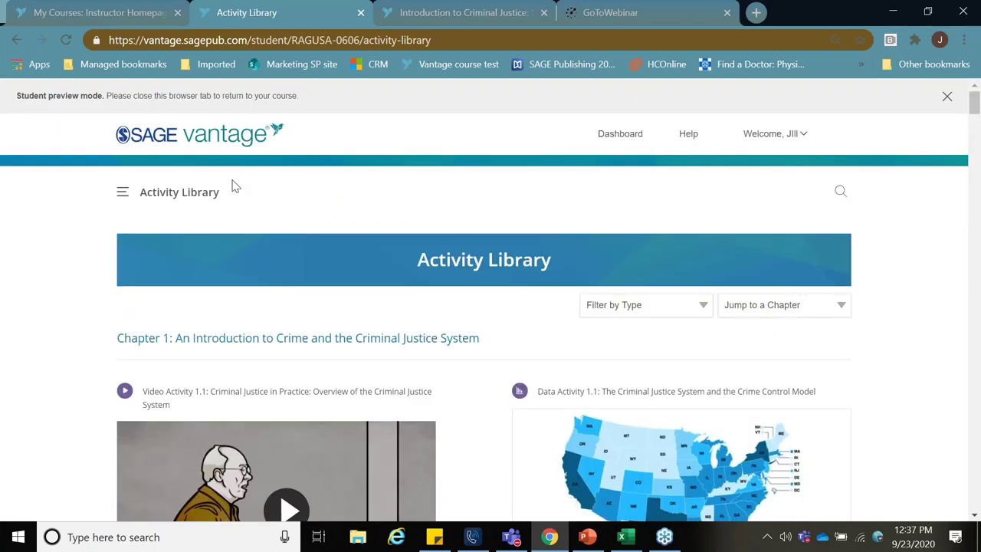
Go back to the instructor's My Courses page and view the Student Activity report for Intro CJ for Chapter Review
left_click(113, 12)
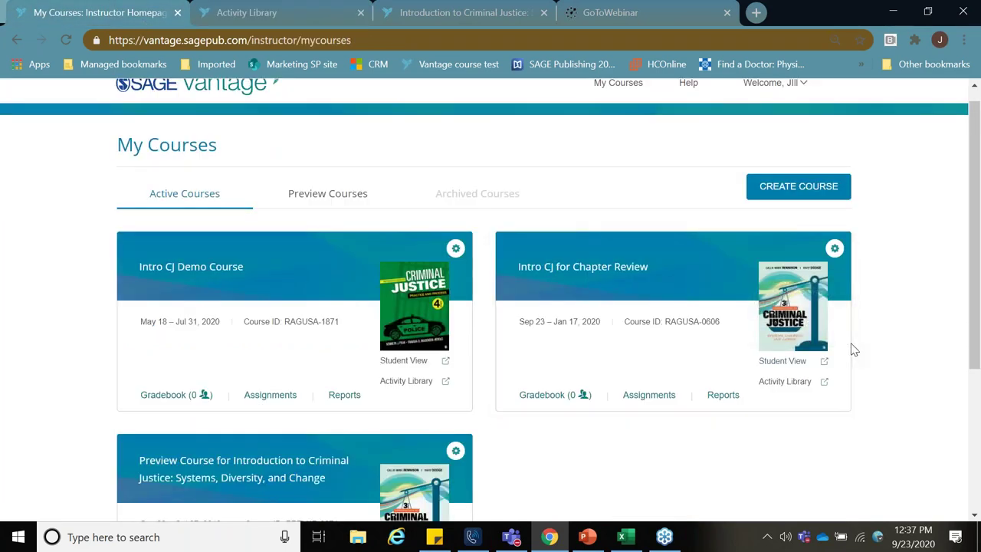
left_click(728, 394)
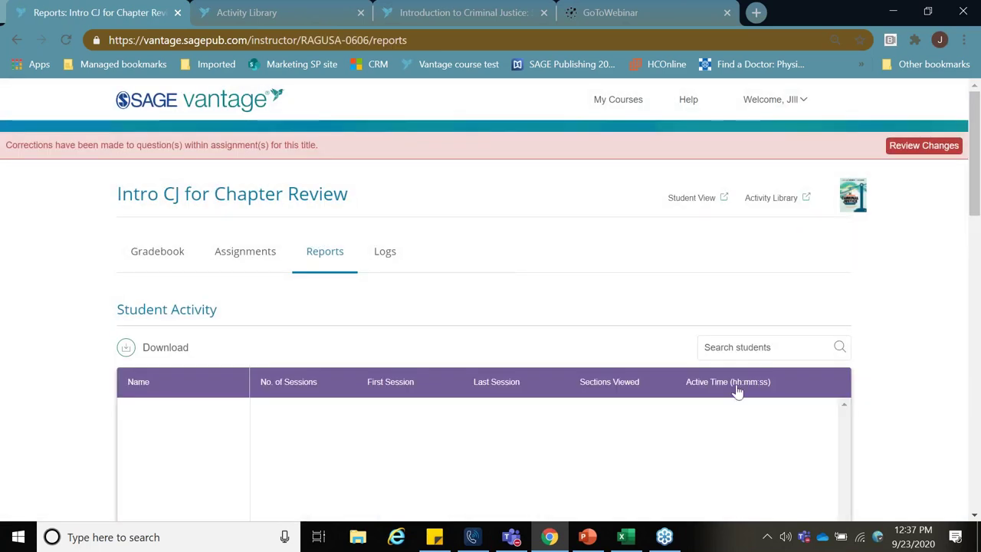
left_click_drag(977, 192, 974, 220)
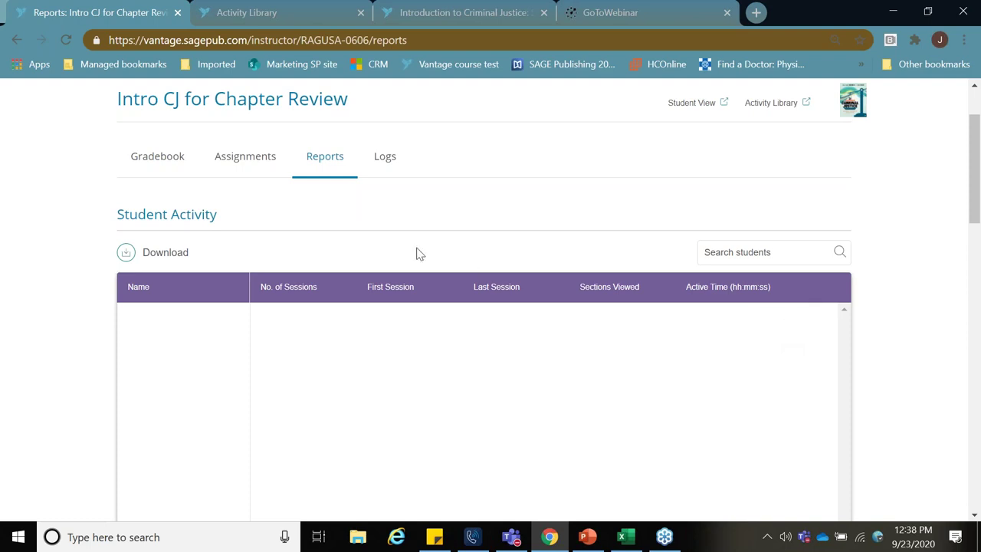
View the assignments list and the gradebook of the Intro CJ for Chapter Review course
left_click(253, 167)
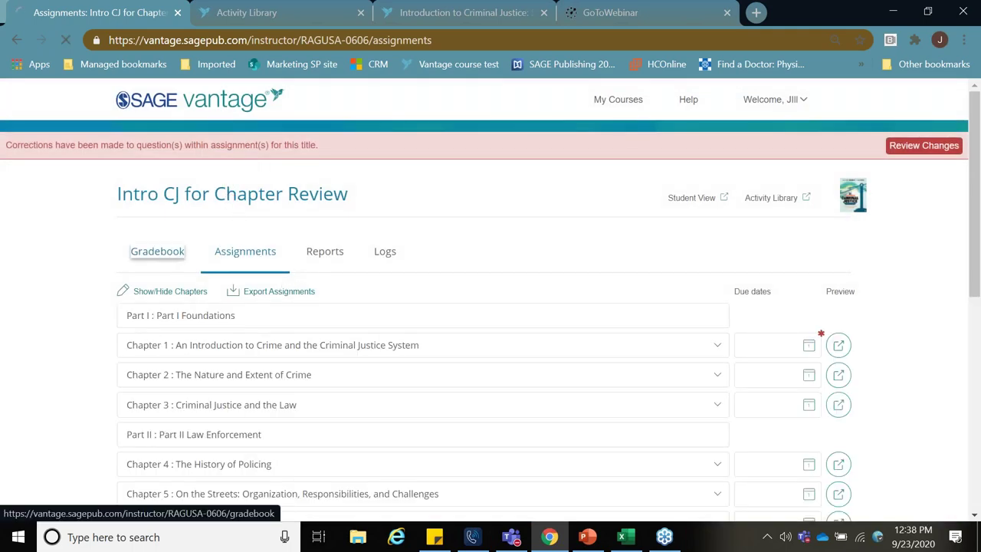
left_click(157, 252)
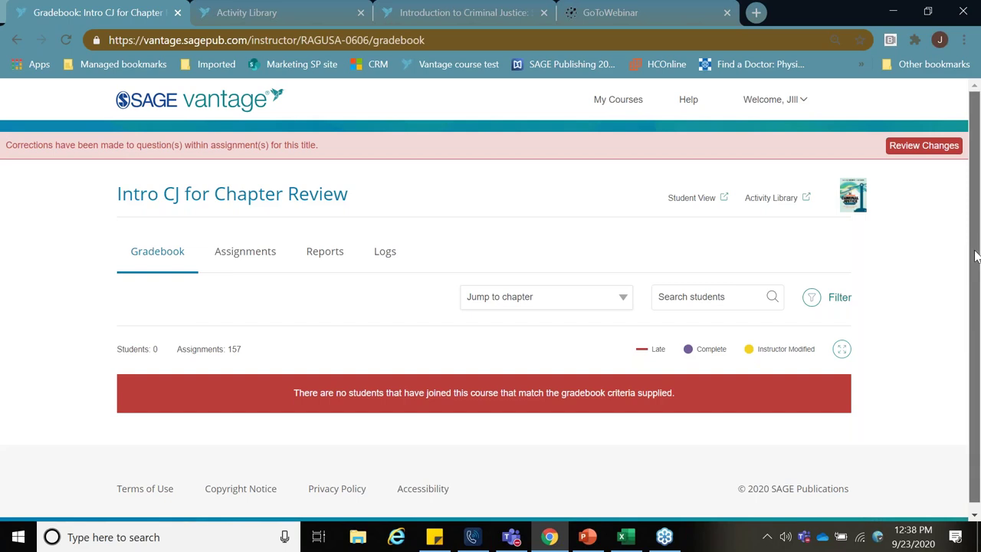
scroll(784, 311, "down", 1)
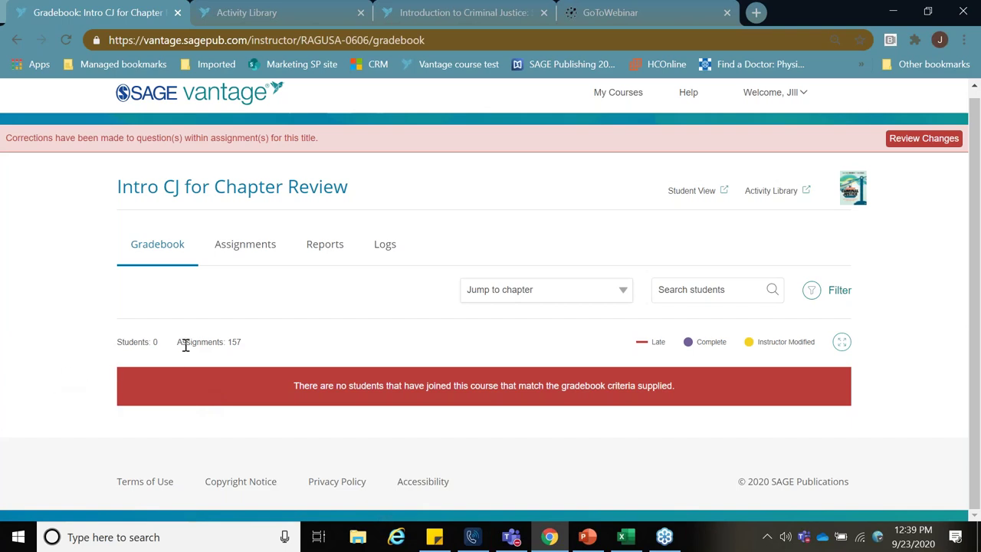
Return to My Courses and open Intro CJ for Chapter Review in student view to look over its dashboard
left_click(624, 94)
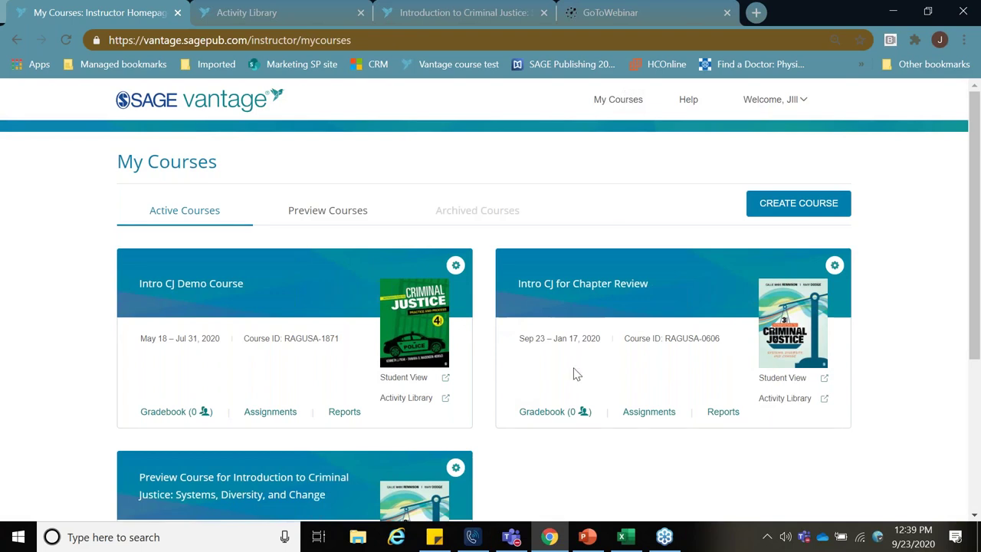
left_click(785, 377)
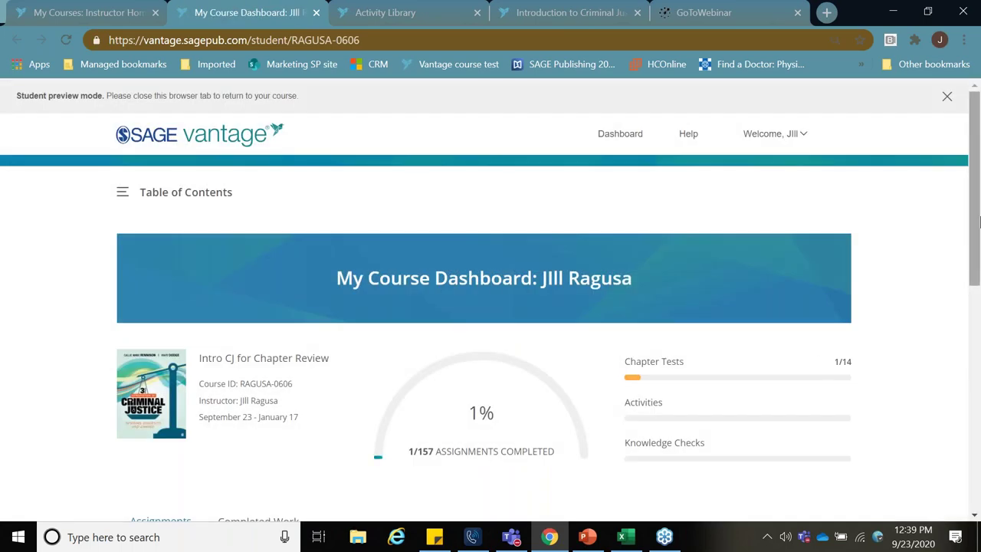
scroll(978, 265, "down", 1)
left_click_drag(978, 265, 978, 201)
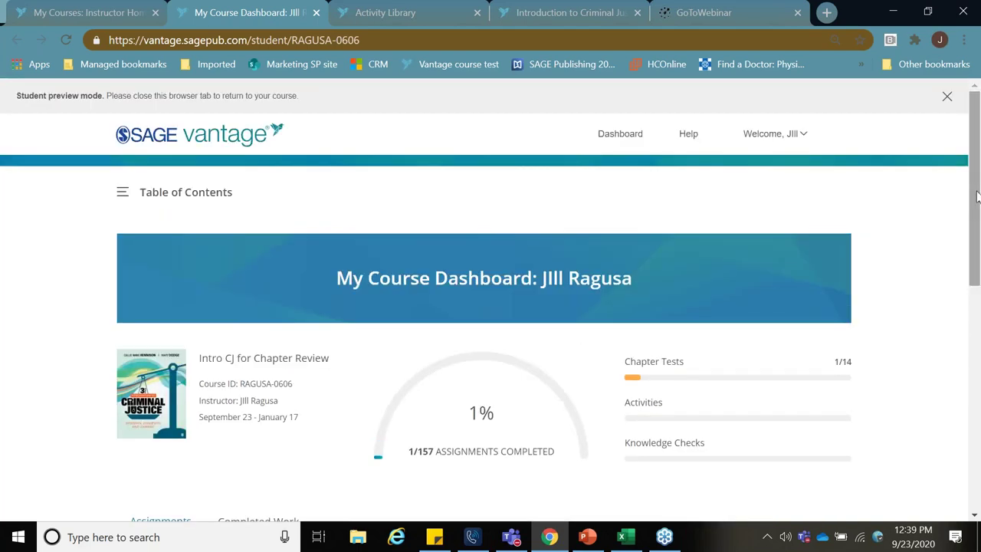
Open the website sagelecturespark.com in a new browser tab
left_click(826, 13)
type("sagelec")
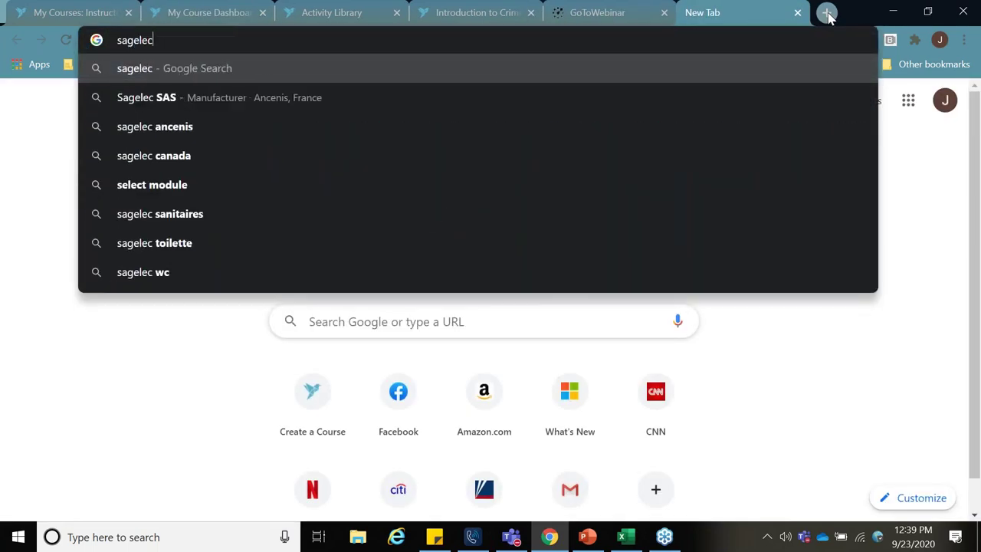
type("turespark.com")
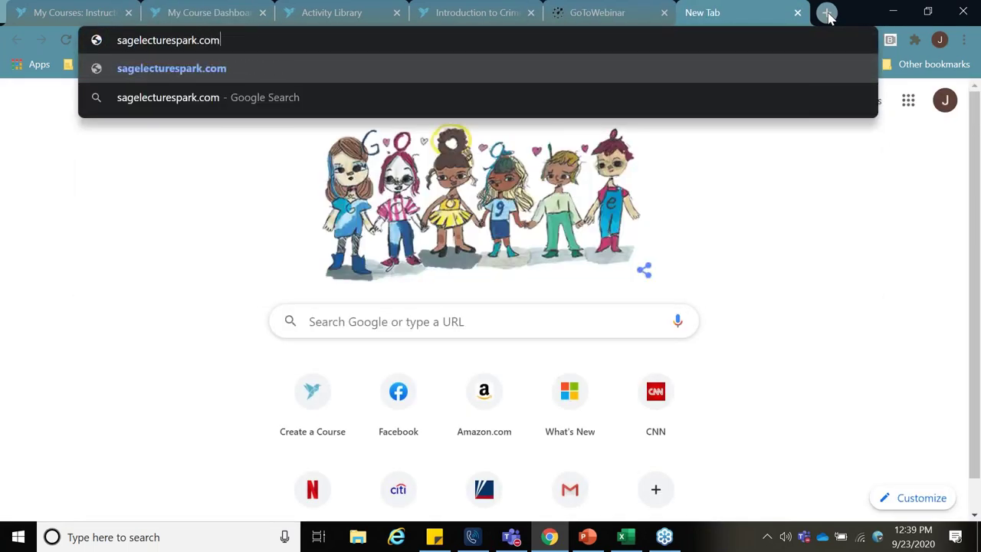
key("Return")
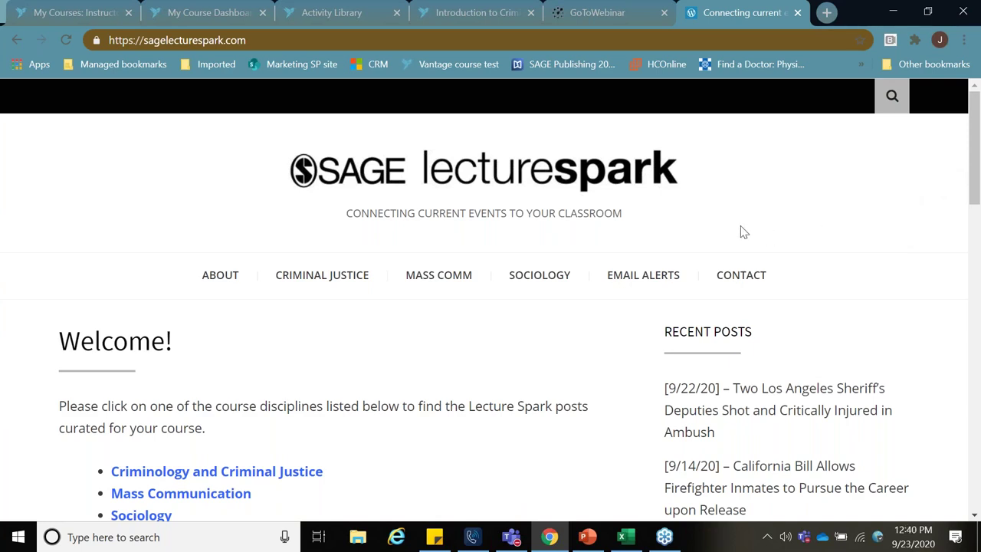
Open the Criminal Justice category on SAGE Lecture Spark and look at its most recent post
left_click(371, 282)
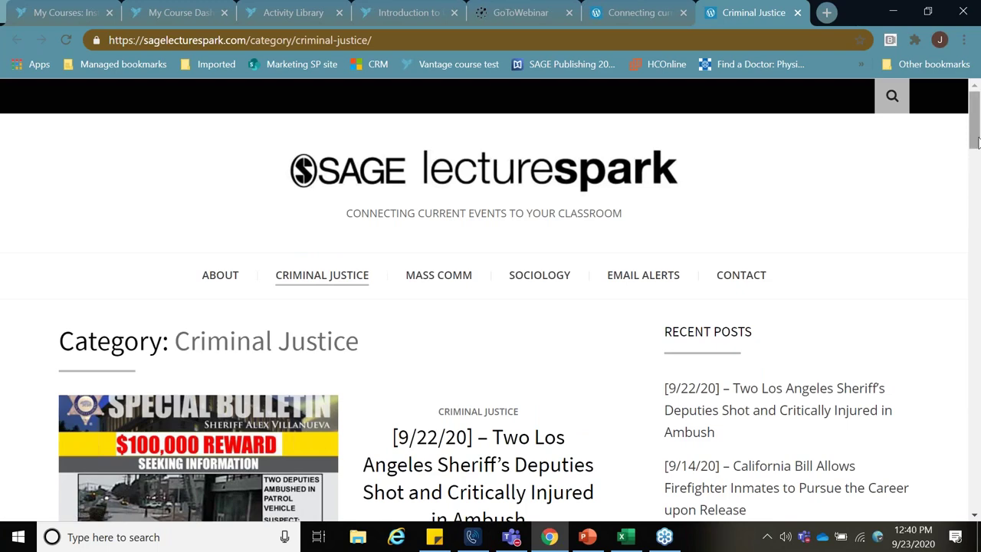
left_click_drag(976, 142, 976, 149)
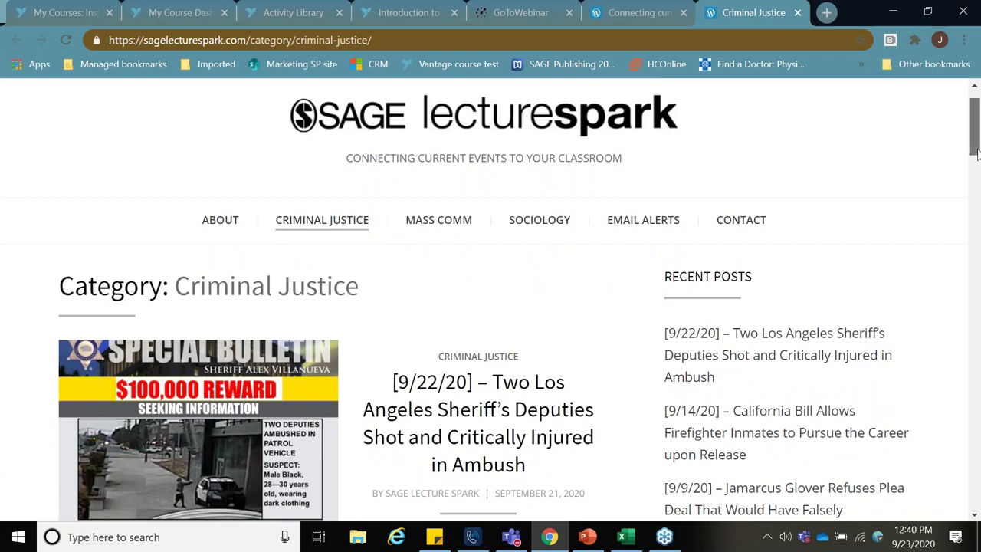
left_click_drag(976, 153, 977, 179)
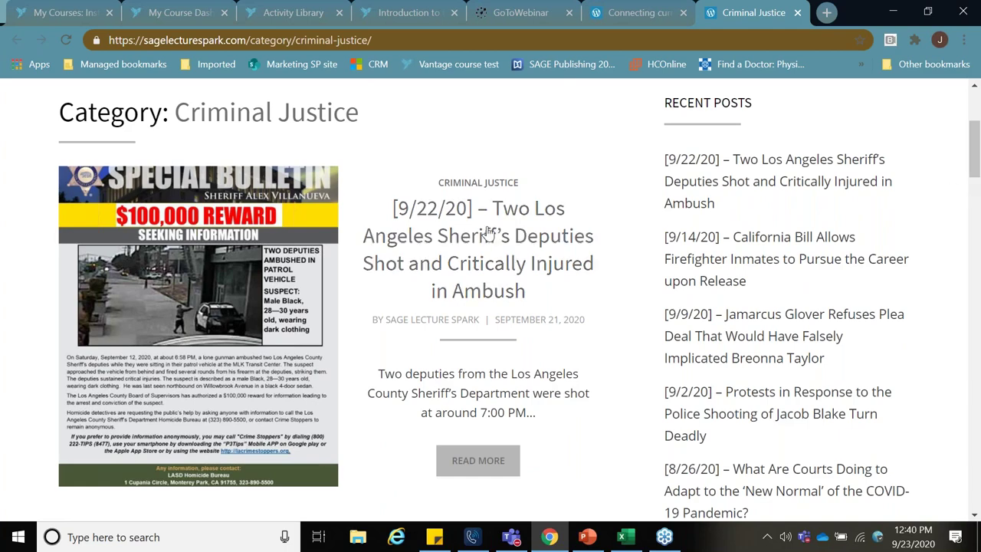
Read the 9/22/20 post on the Los Angeles deputies ambush through its Assessment section, and return to the Criminal Justice posts to view the 9/14/20 entry
left_click(508, 253)
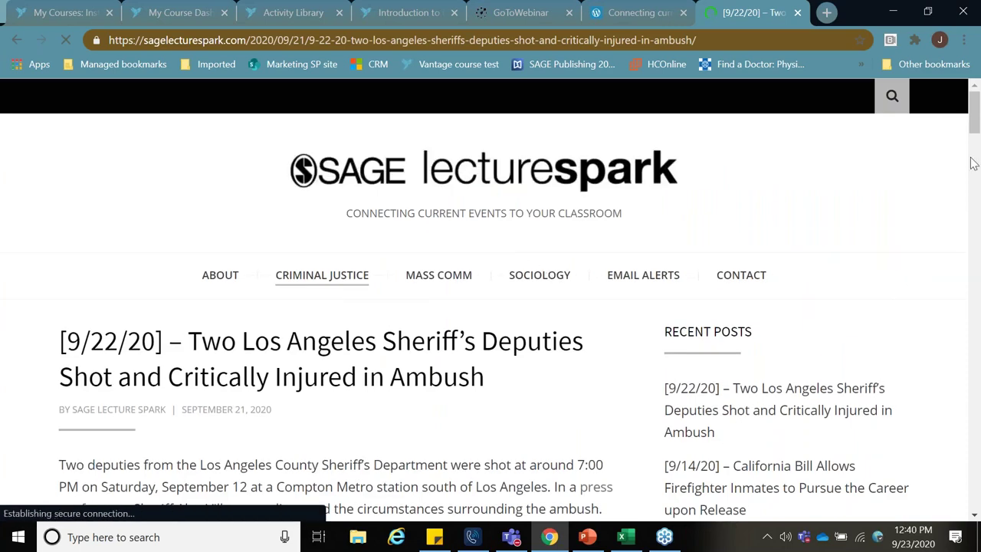
scroll(516, 250, "down", 1)
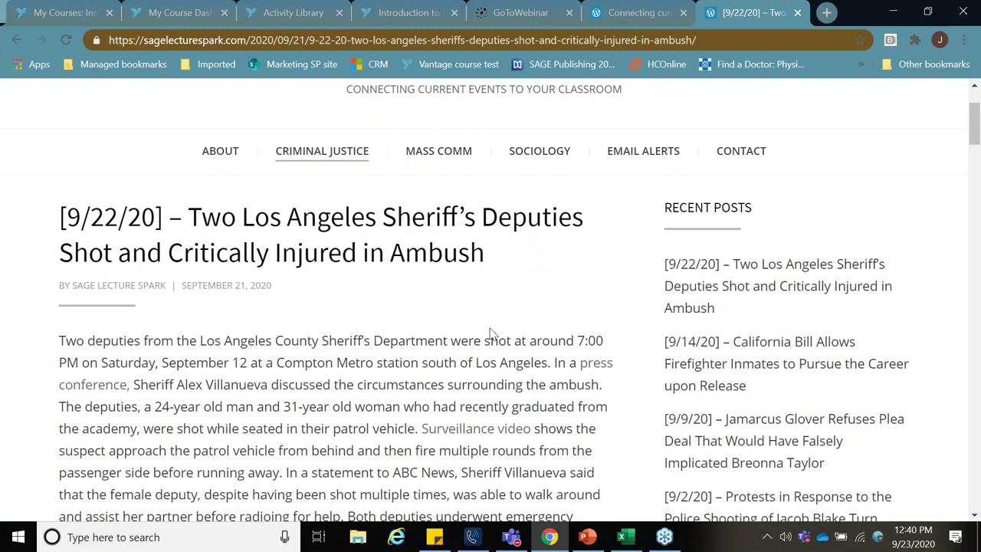
left_click_drag(974, 136, 966, 228)
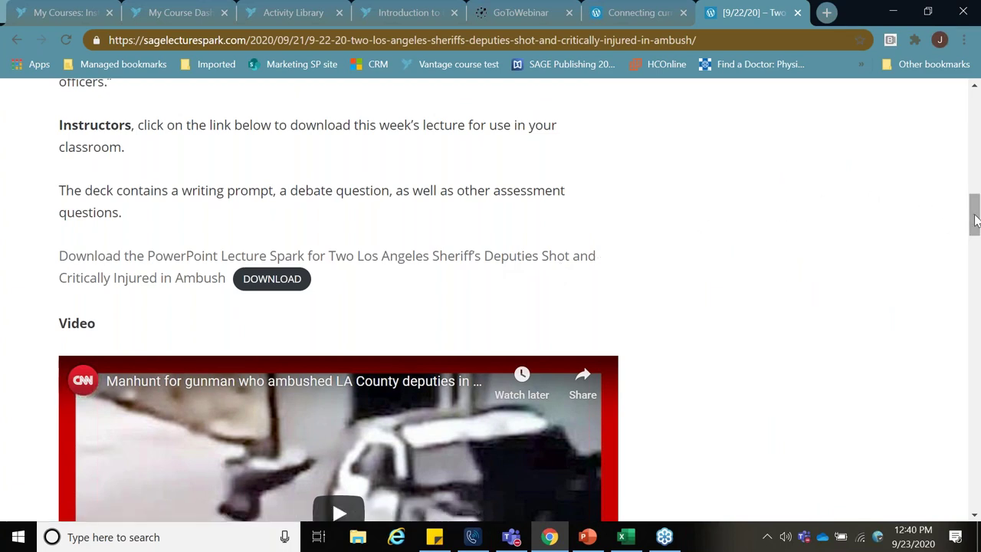
left_click_drag(974, 221, 967, 338)
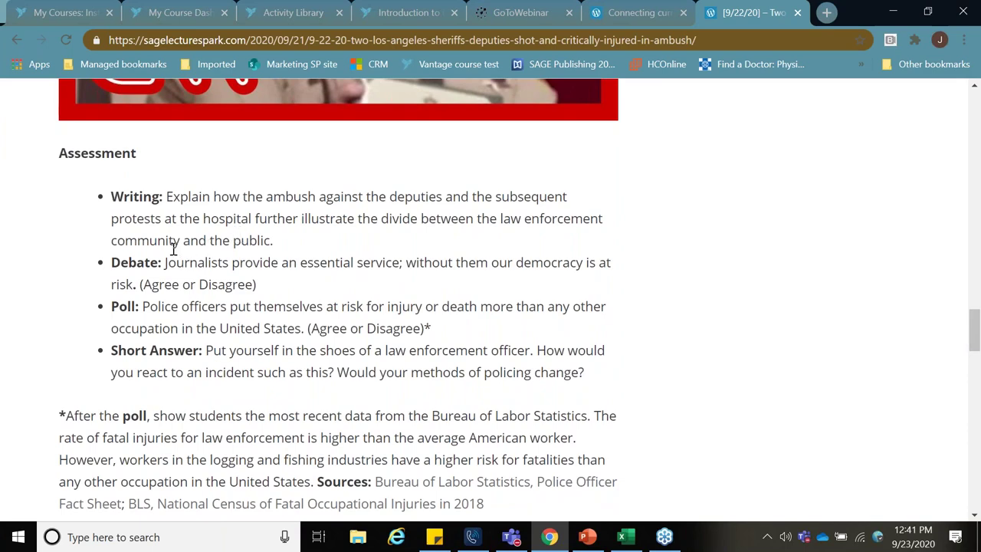
left_click_drag(974, 325, 975, 100)
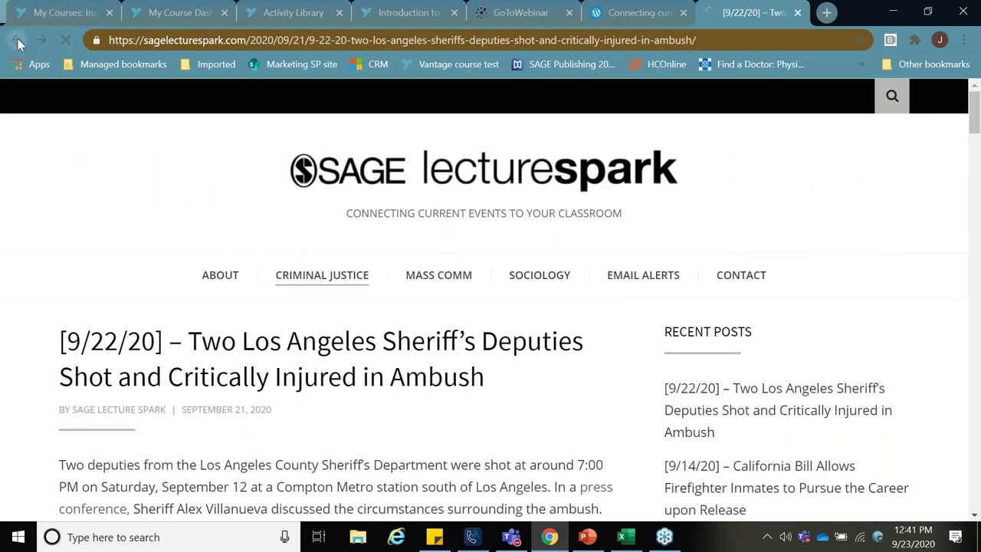
left_click_drag(976, 146, 978, 197)
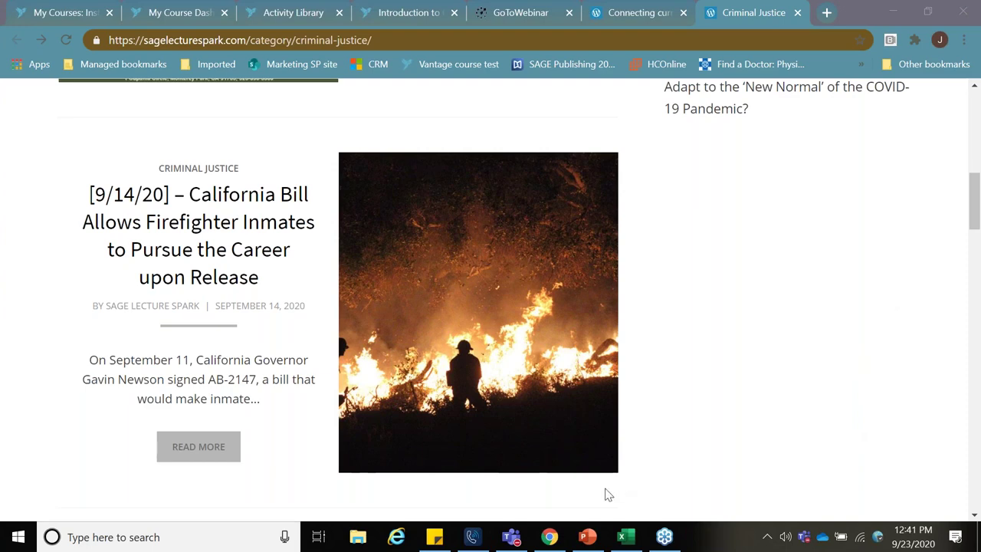
Switch to the PowerPoint presentation and start the slide show from the Q & A slide
left_click(589, 537)
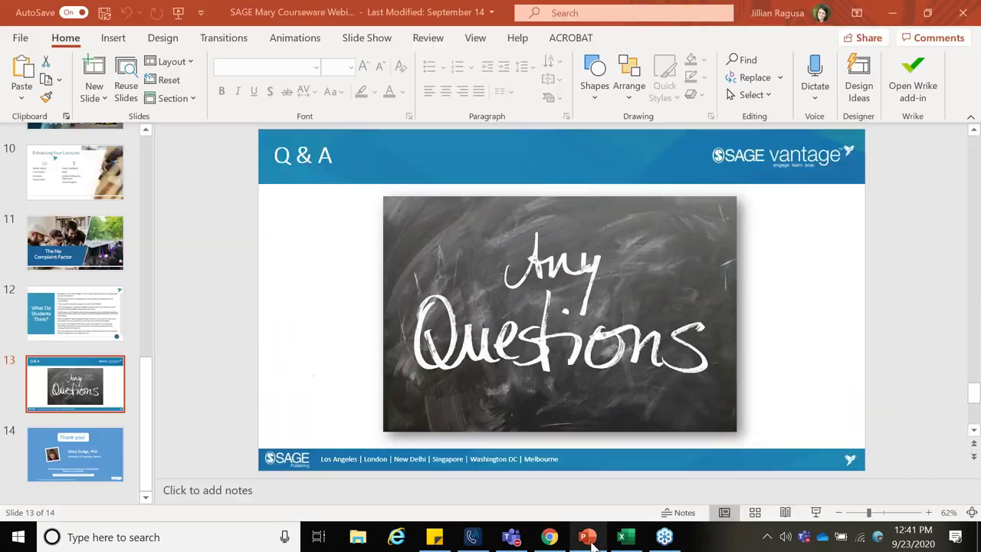
left_click(814, 513)
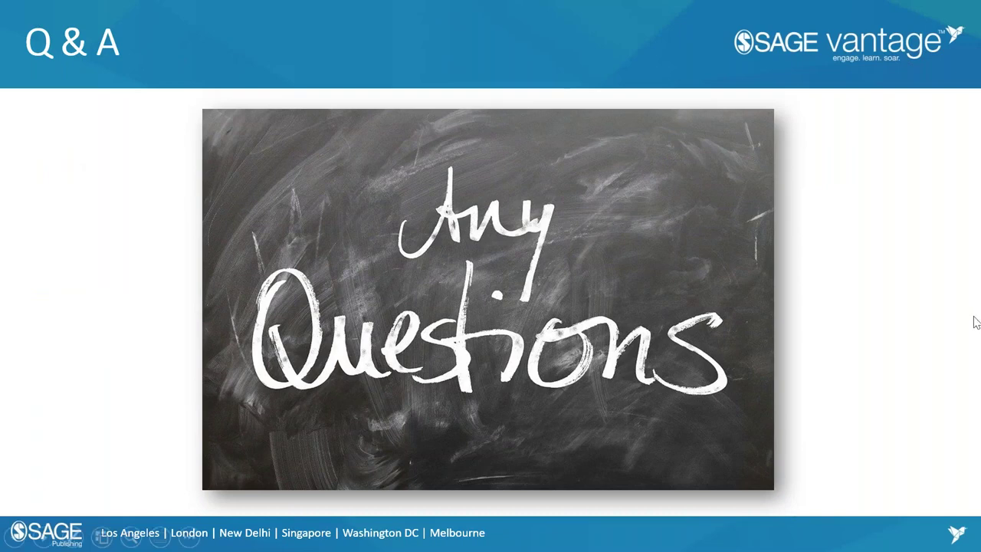